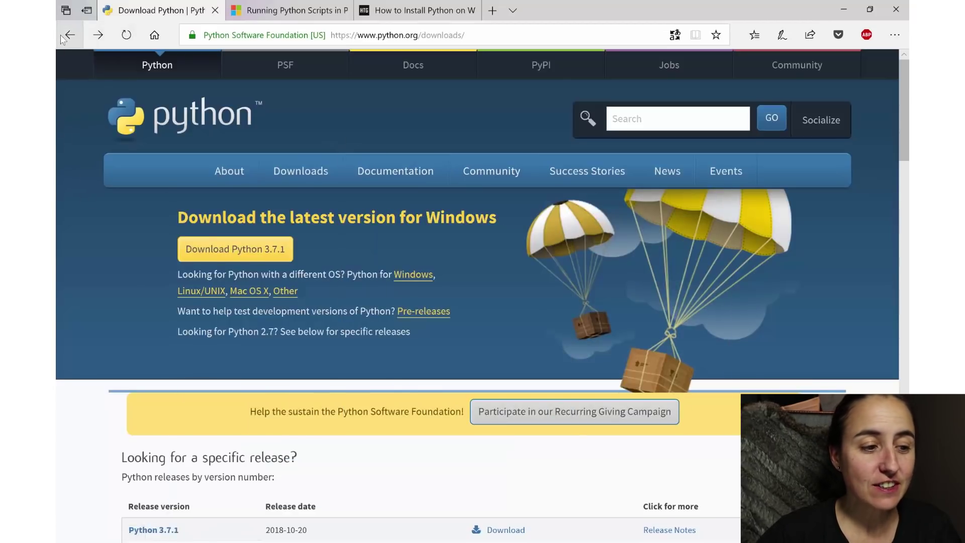
- Go back to the search results and open the Python.org 'Download Python' page
left_click(64, 37)
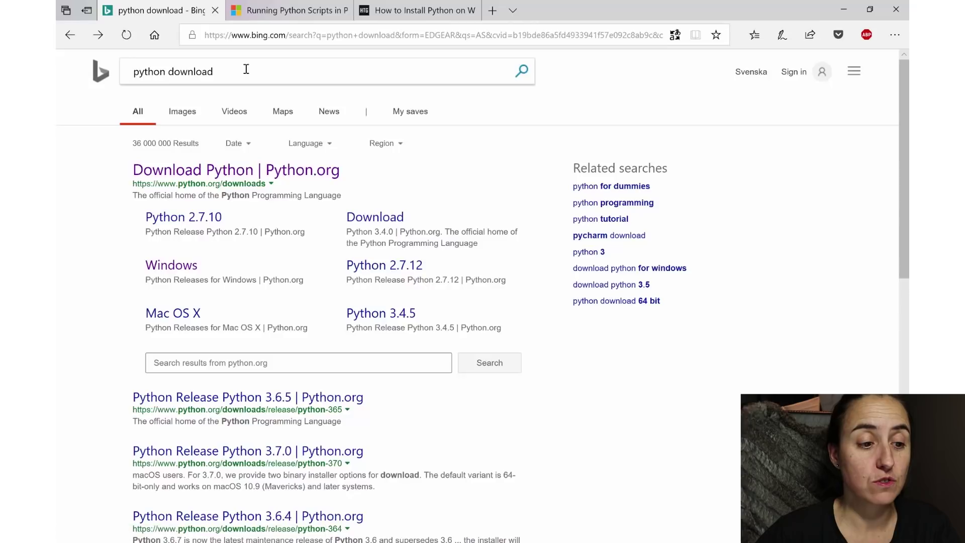
left_click_drag(244, 69, 120, 69)
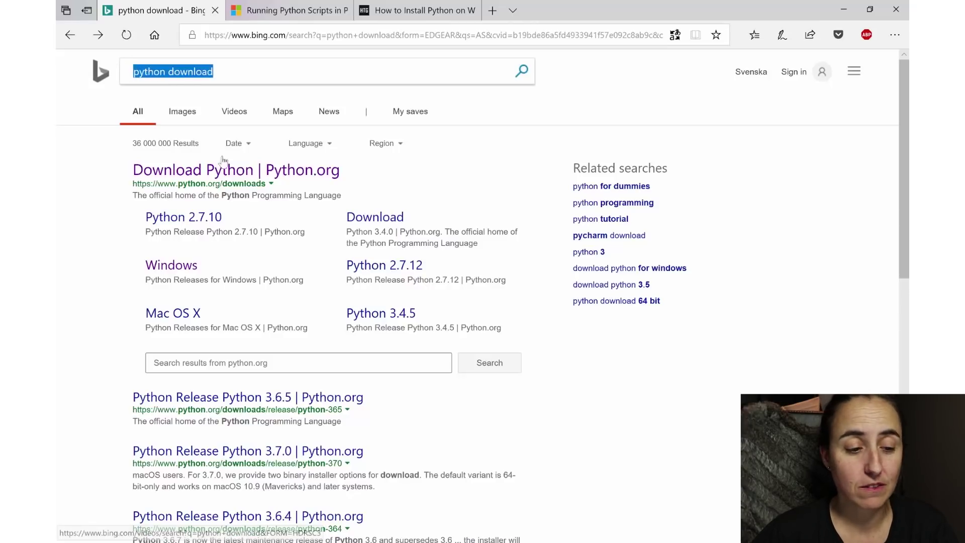
left_click(212, 174)
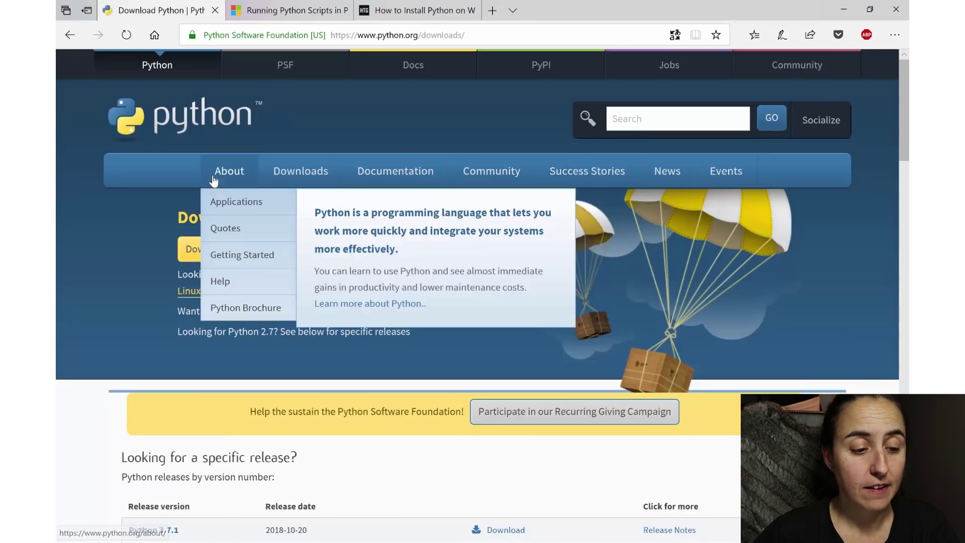
- Download the Python 3.7.1 installer, check the Windows releases, then switch to the Downloads folder
left_click(258, 254)
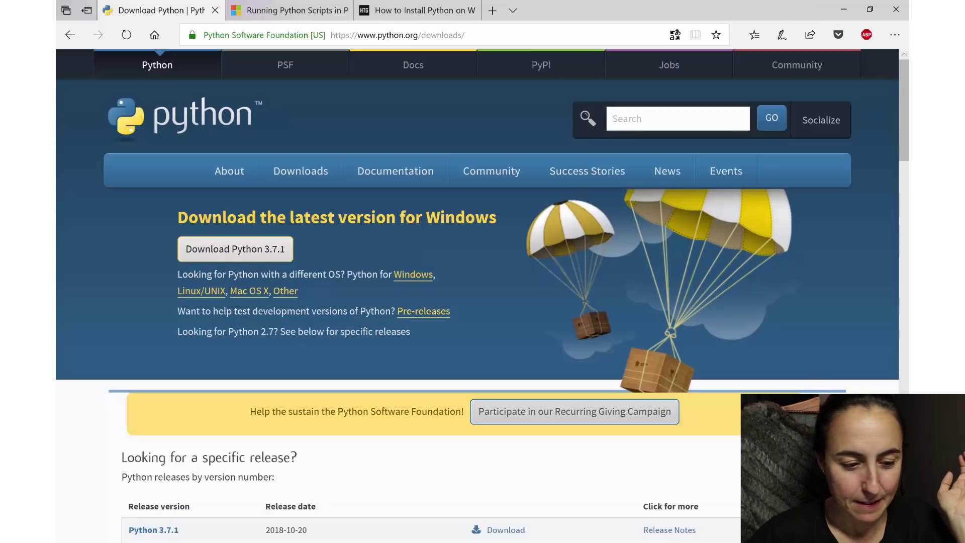
left_click(409, 276)
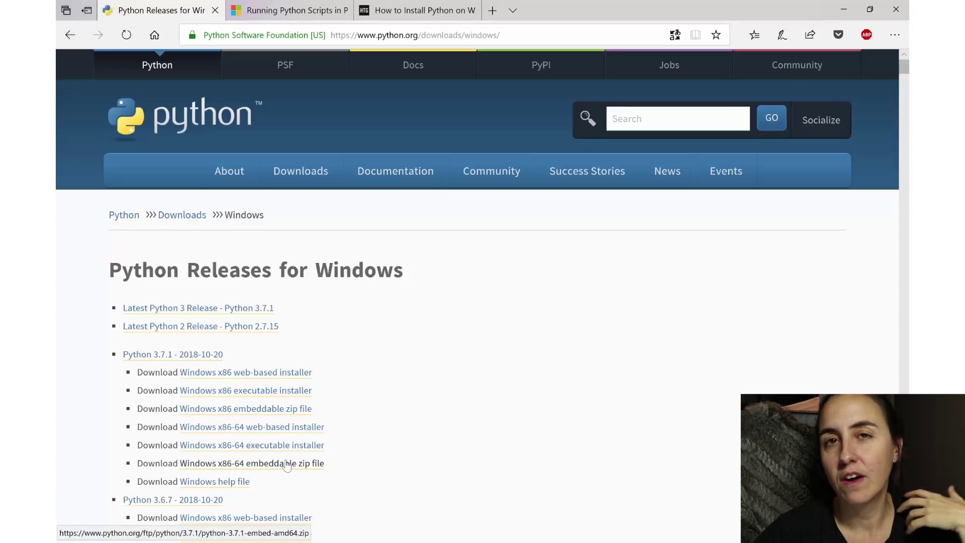
left_click(69, 36)
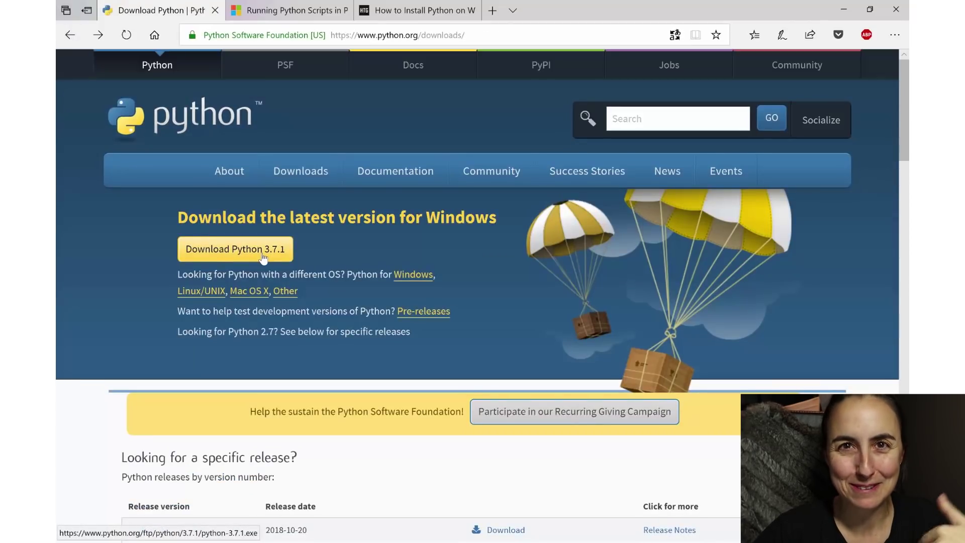
key("alt+Tab")
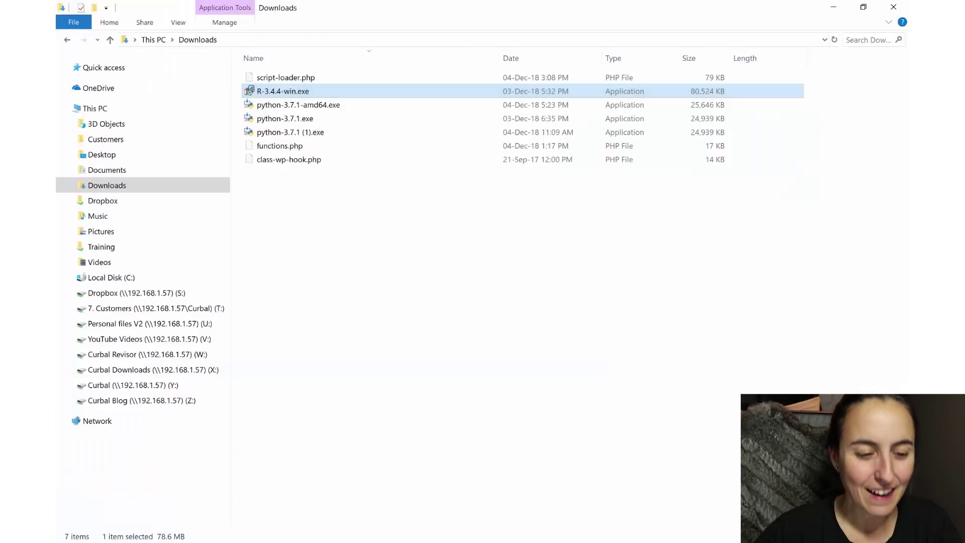
- Check the python-3.7.1 (1).exe installer in Downloads, then return to Edge
left_click(282, 133)
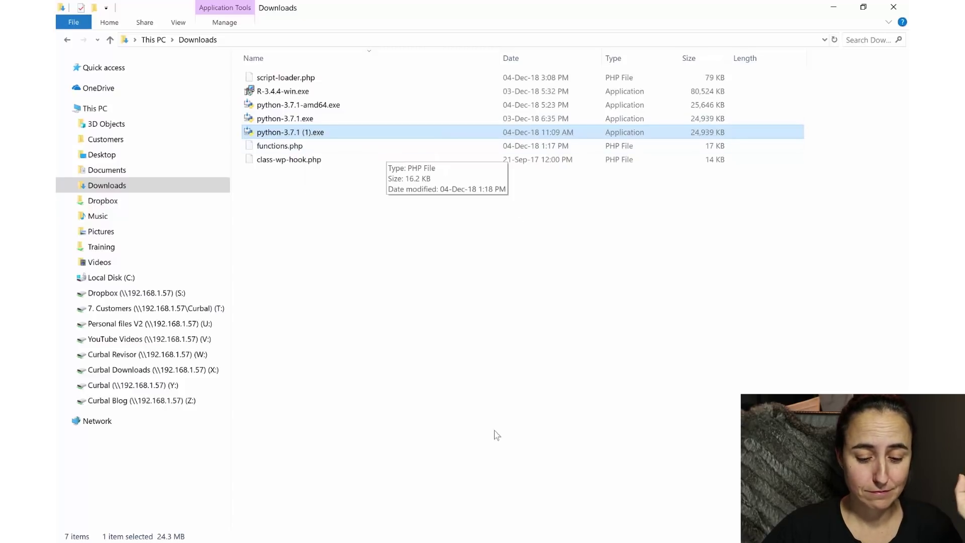
left_click(460, 433)
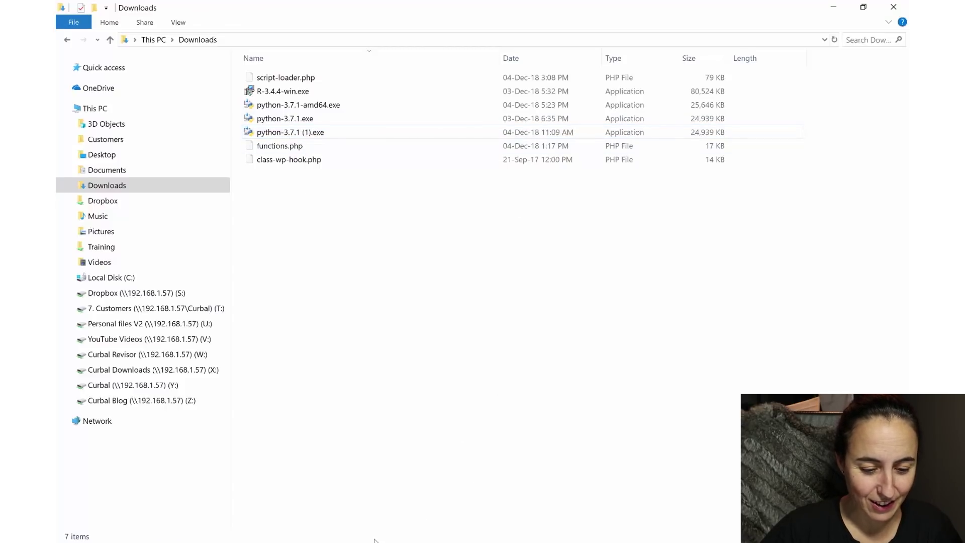
key("alt+Tab")
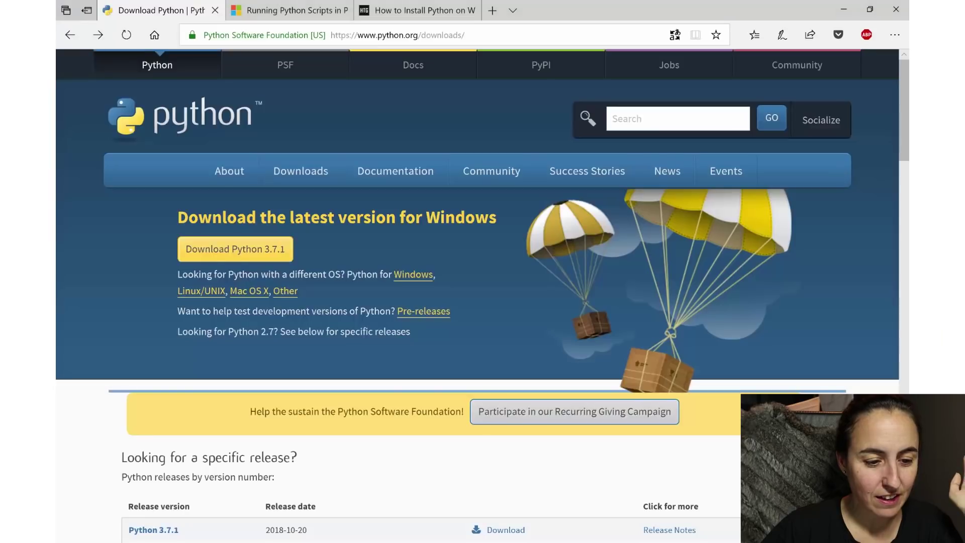
- Read the How-To Geek guide through the 'Add Python 3.6 to PATH' and 'Install Now' step
left_click(417, 10)
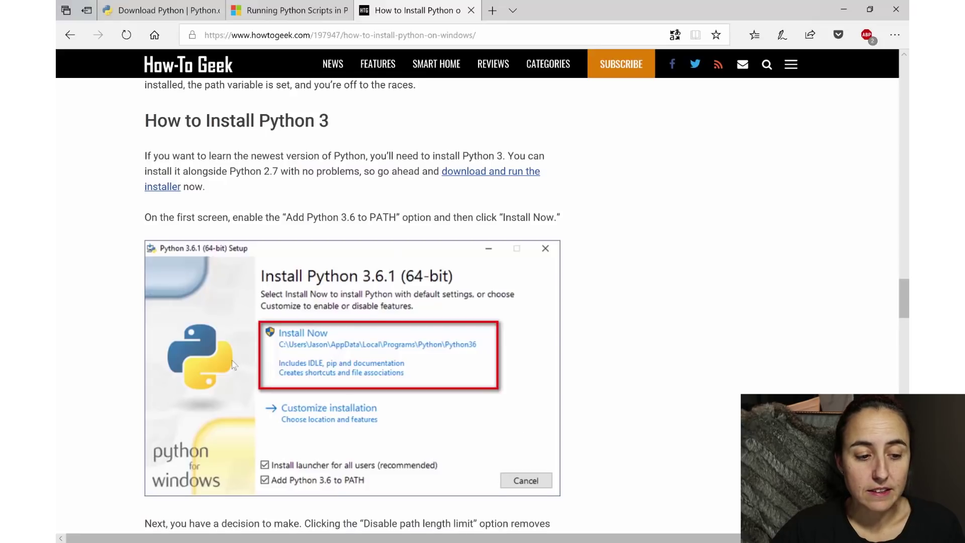
scroll(233, 364, "down", 1)
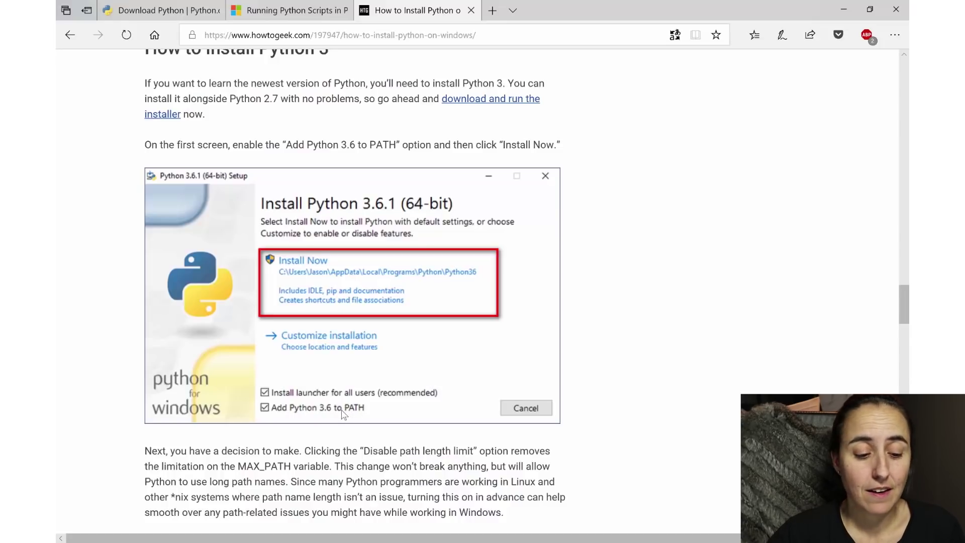
scroll(345, 414, "down", 5)
scroll(340, 414, "down", 3)
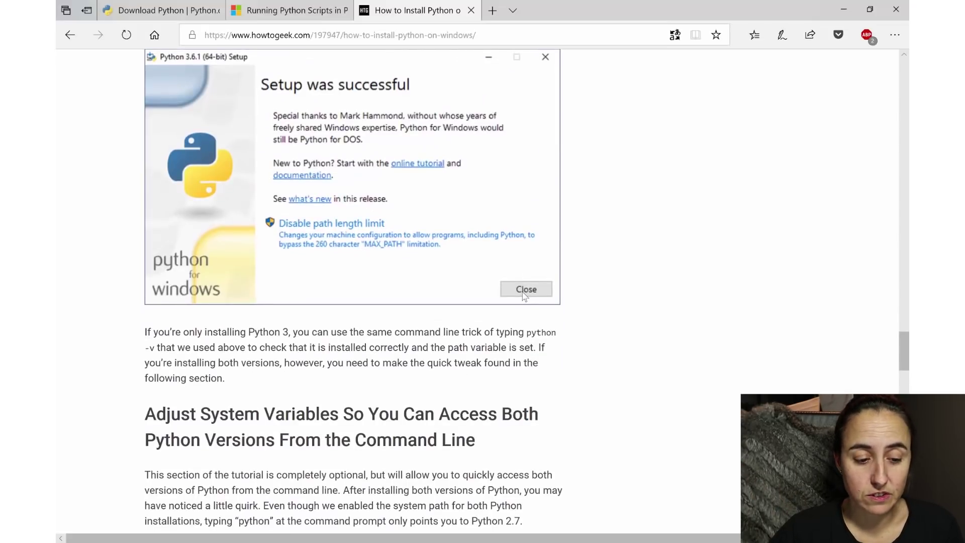
scroll(524, 295, "down", 6)
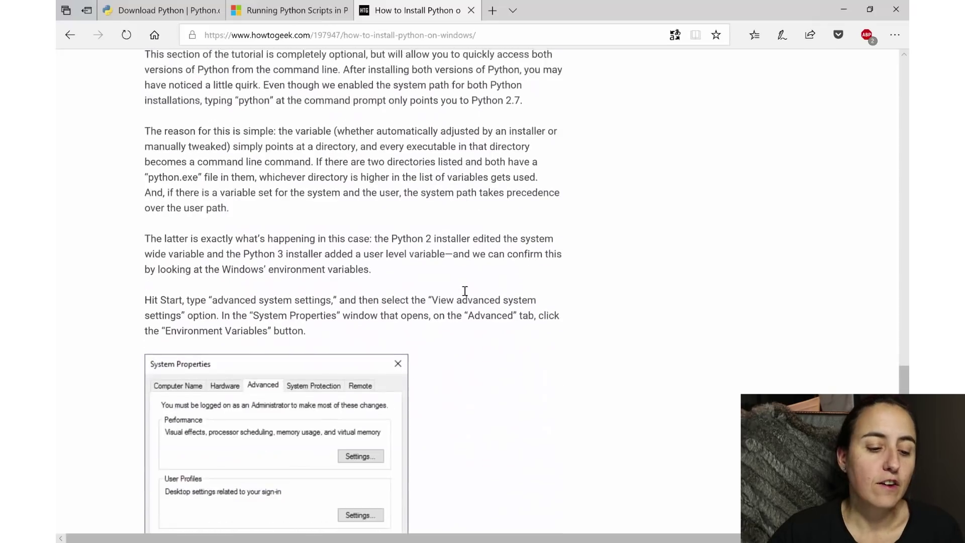
scroll(465, 291, "down", 1)
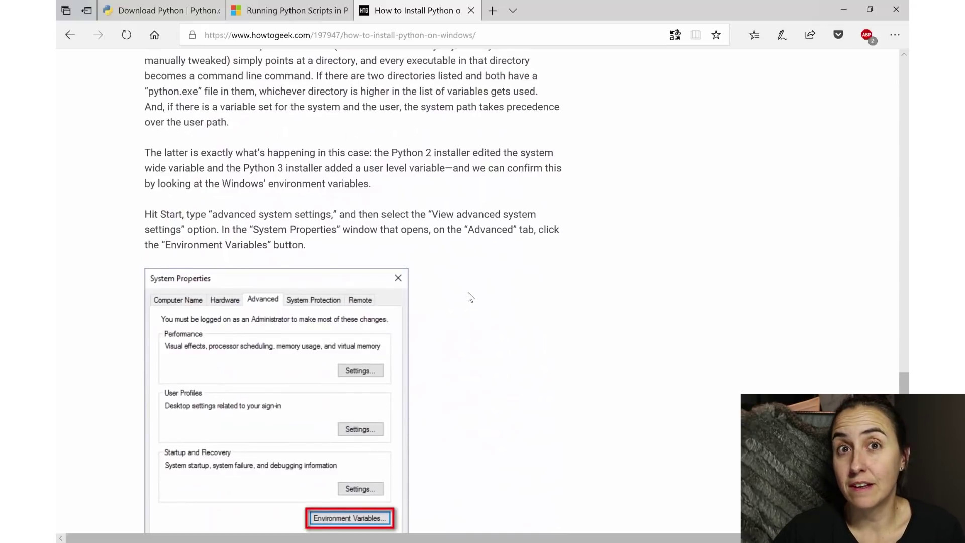
scroll(469, 296, "up", 7)
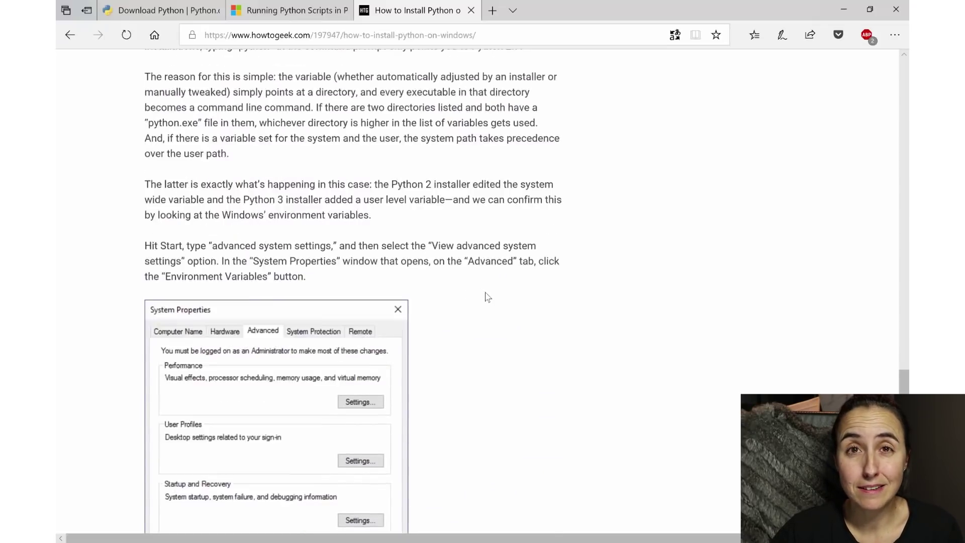
scroll(397, 281, "up", 6)
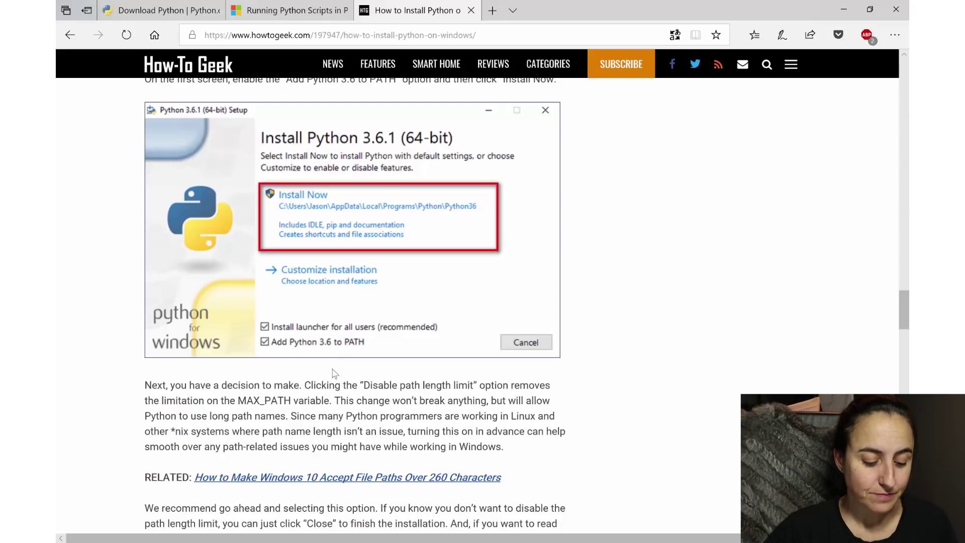
- Open Command Prompt from the Start menu by searching cmd
key("super")
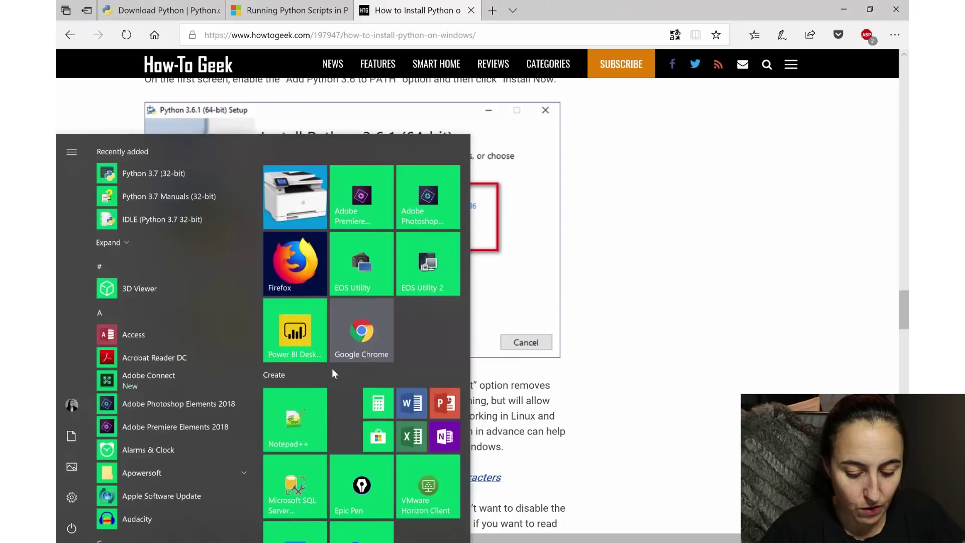
type("cmd")
key("Return")
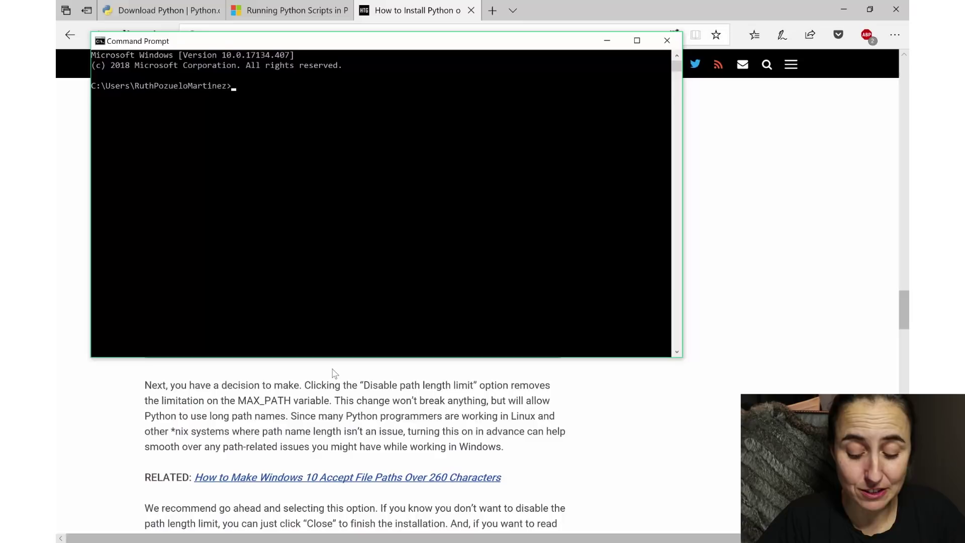
- Run python in Command Prompt, which returns a not-recognized error
type("pyt")
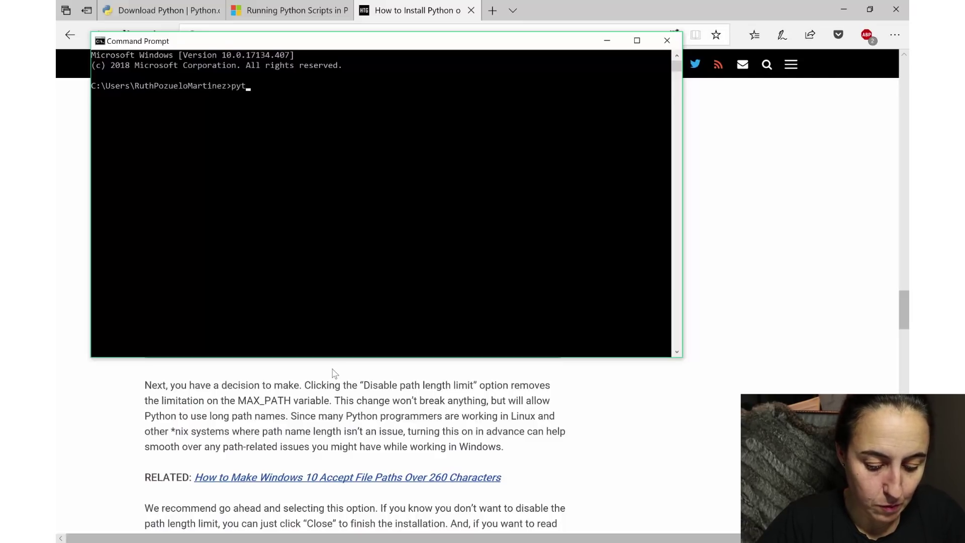
type("hon")
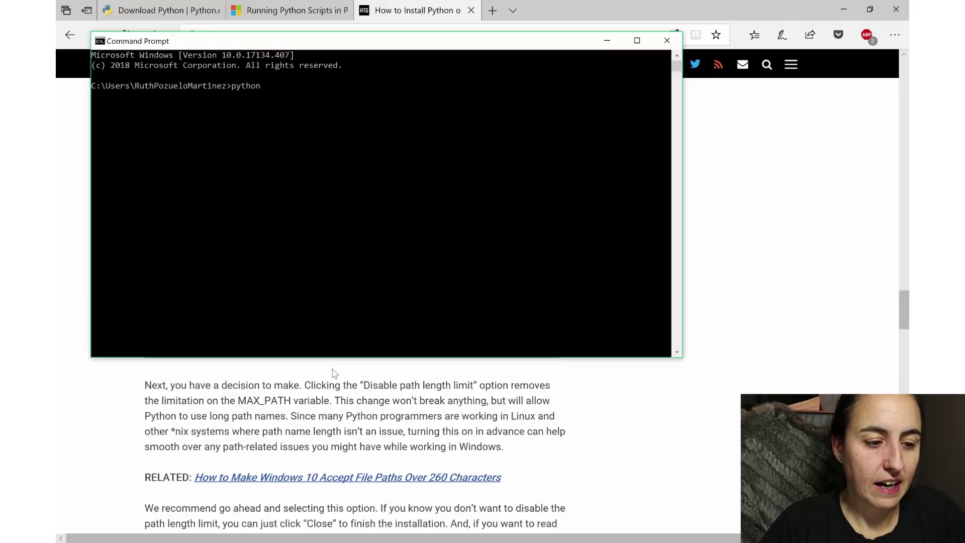
type("¨")
key("Return")
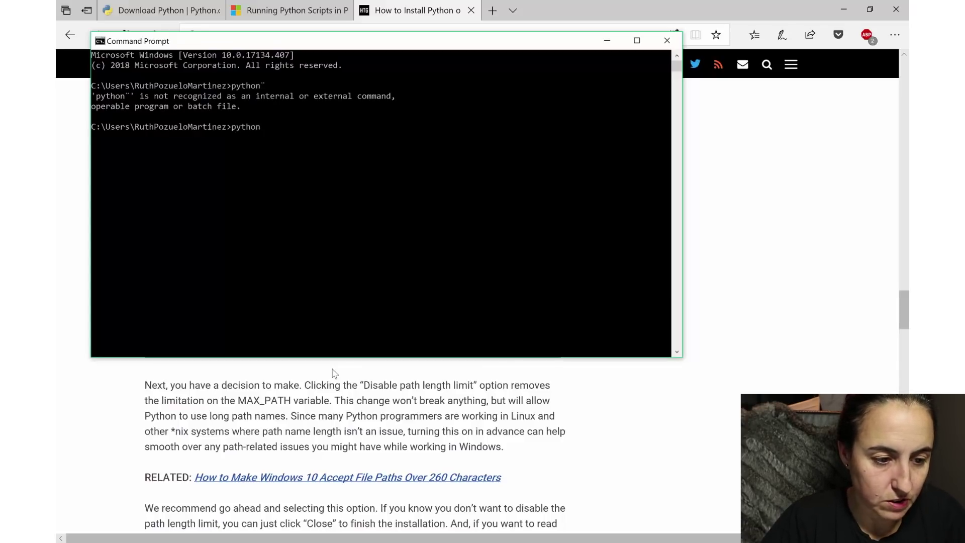
- Start Python 3.7.1, print "hello world", then leave the console with exit()
key("Return")
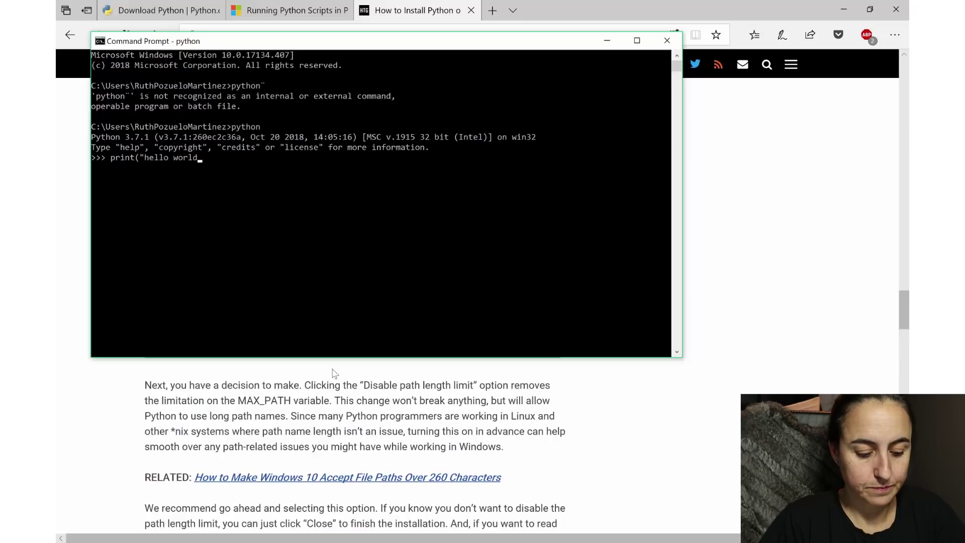
key("Return")
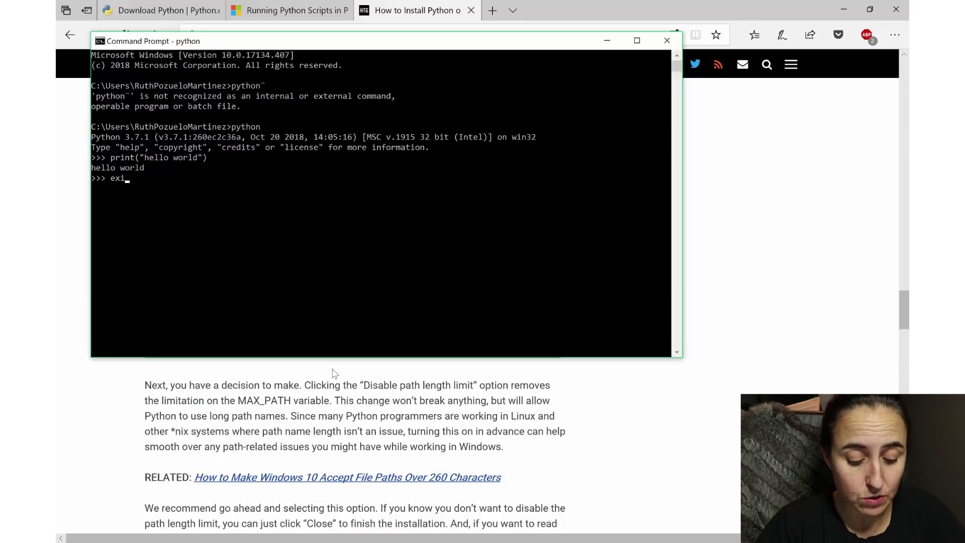
type(")")
key("Return")
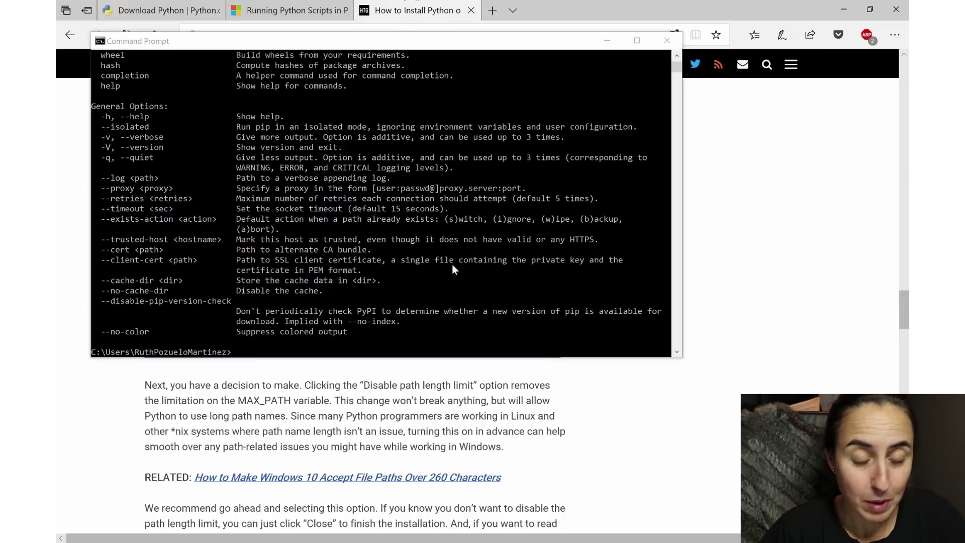
- Run 'pip3 install --upgrade pip', confirming pip 18.1 is up to date
left_click(247, 355)
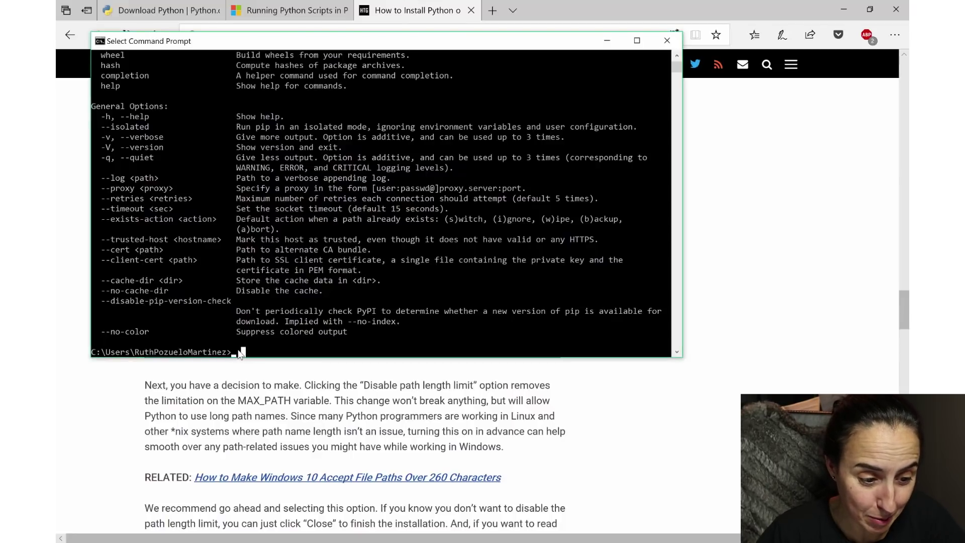
type("pip3 install --upgrade pip")
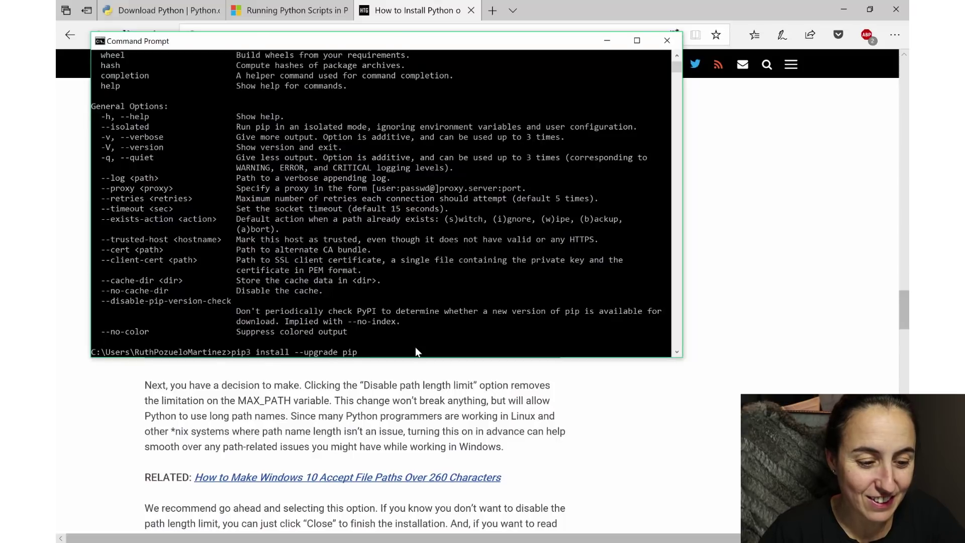
key("Return")
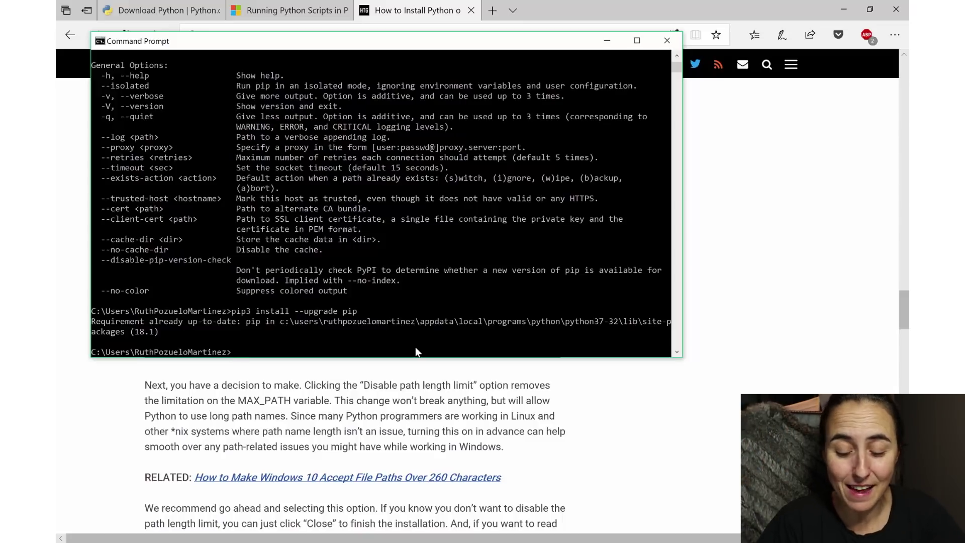
- Run 'pip install pandas', confirming pandas 0.23.4 and its dependencies are installed
type("pip")
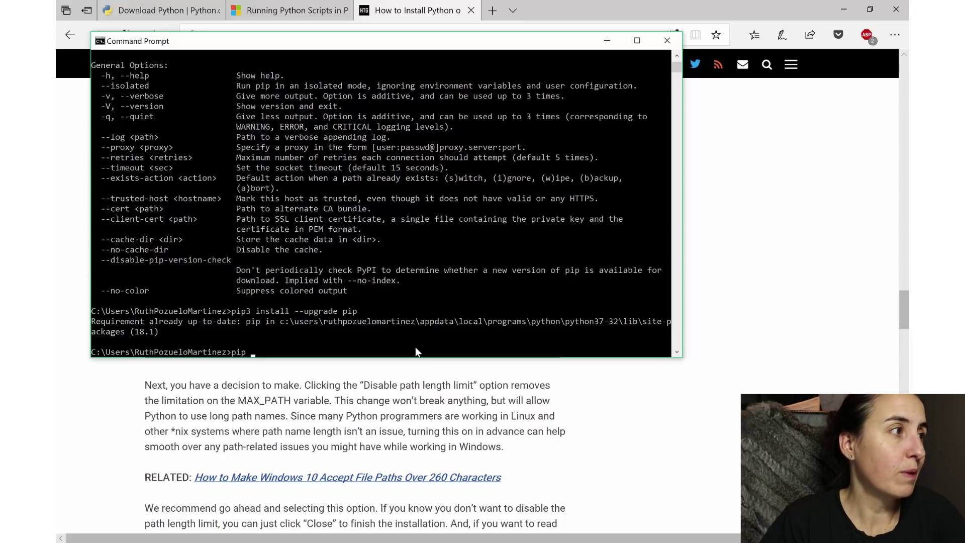
type(" om")
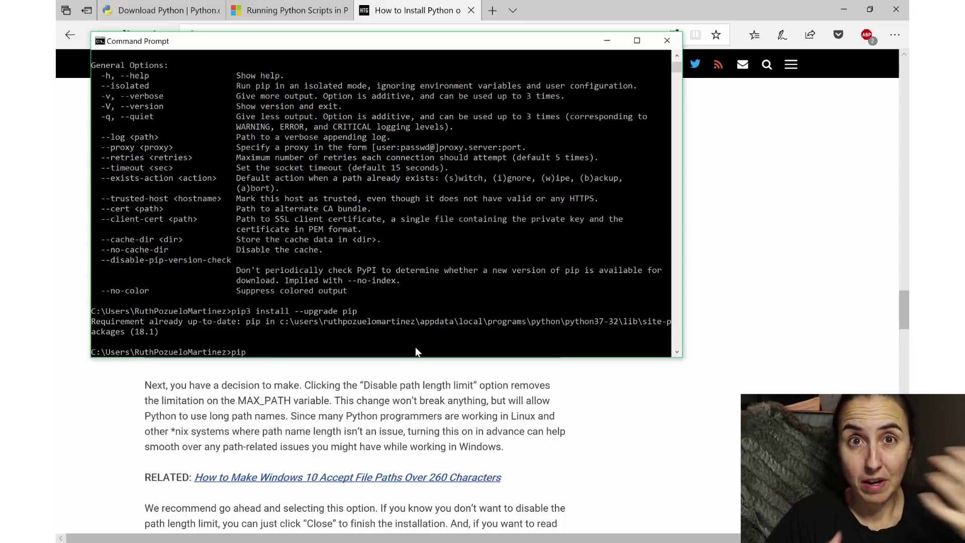
type(" ins")
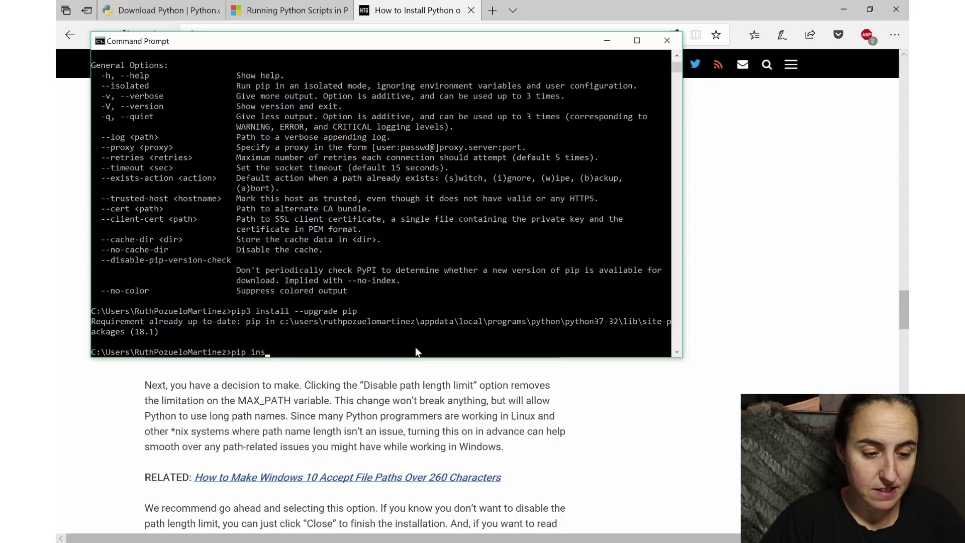
type("tall pa")
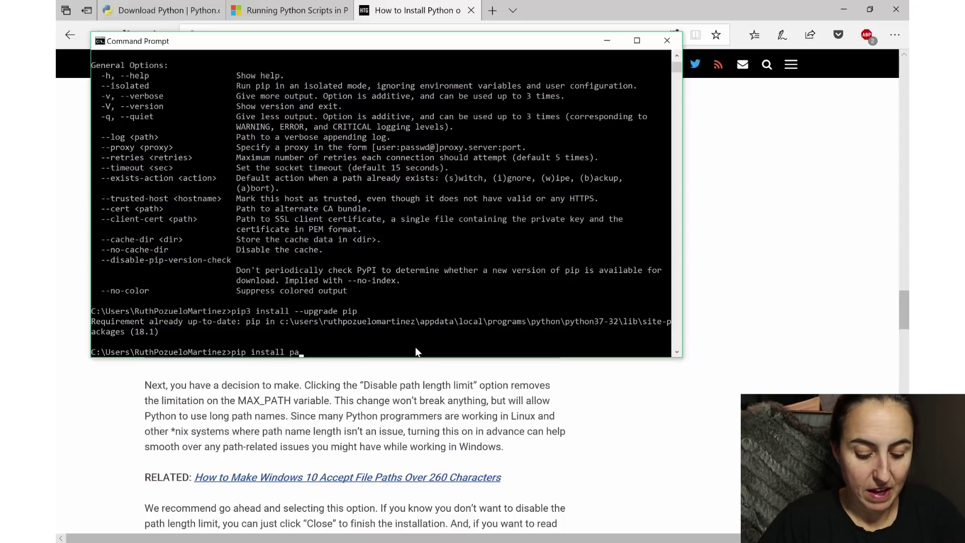
type("ndas")
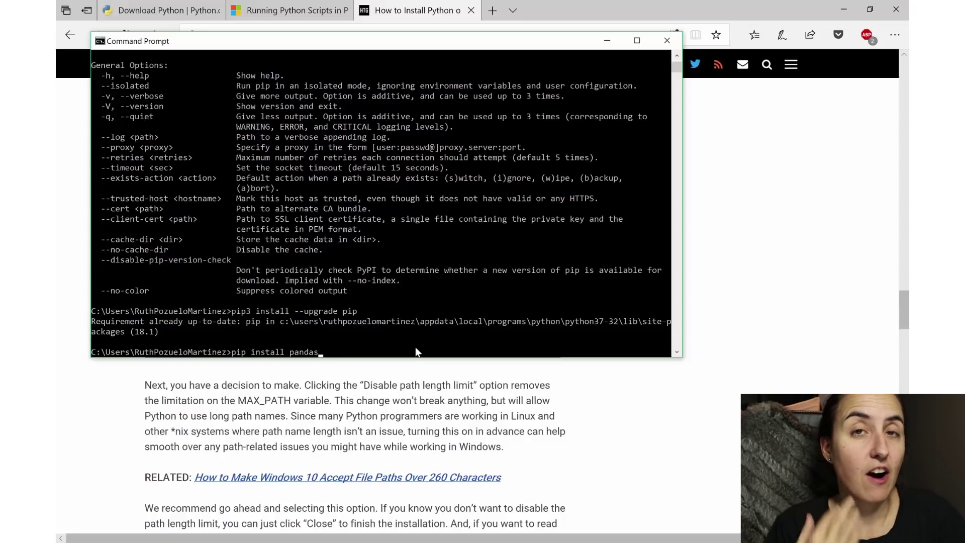
key("Return")
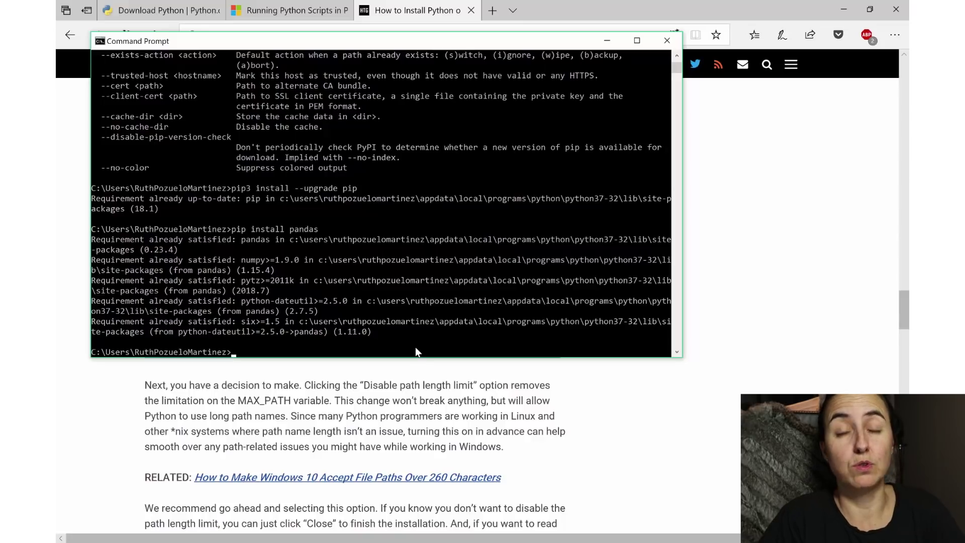
type("pip")
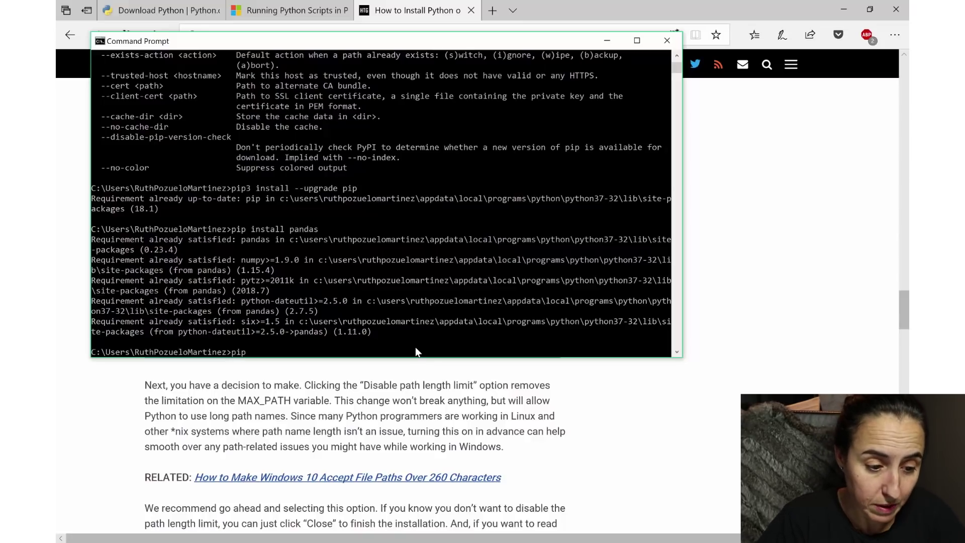
type(" install")
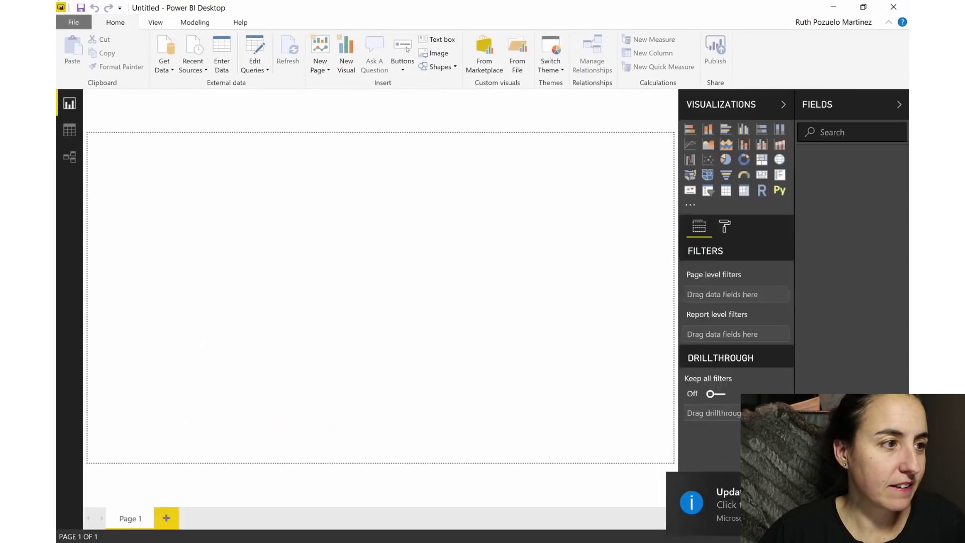
- Check Preview features and the Python scripting home directory in Options, then confirm with OK
left_click(82, 26)
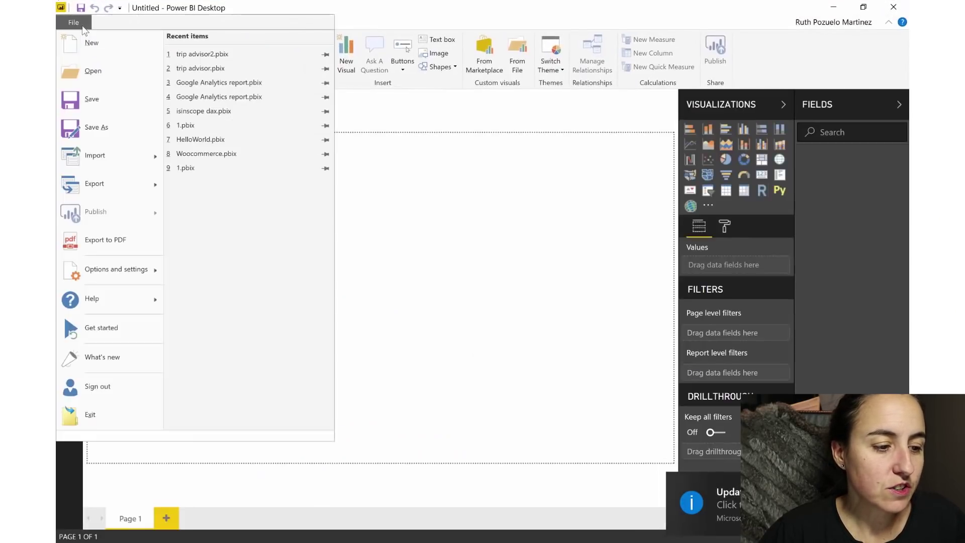
mouse_move(123, 272)
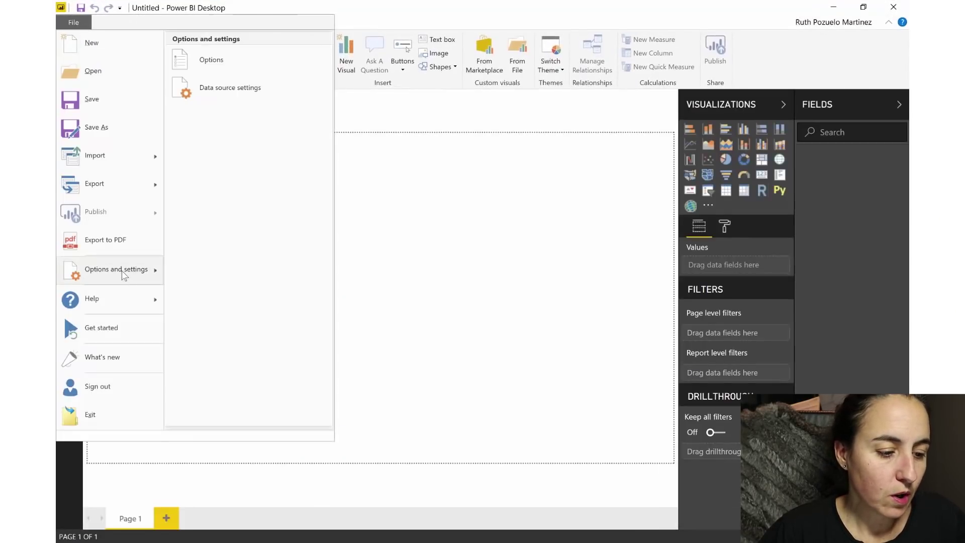
left_click(225, 60)
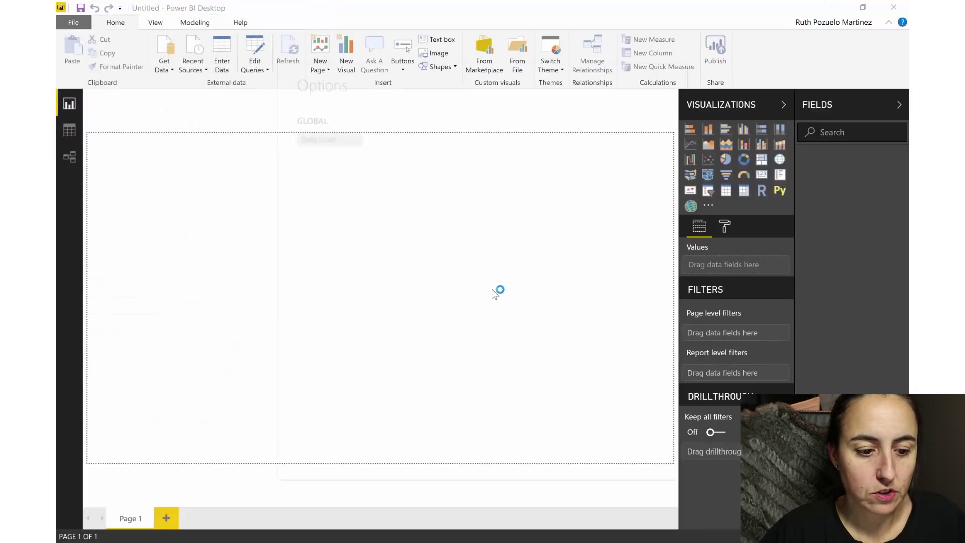
left_click(325, 297)
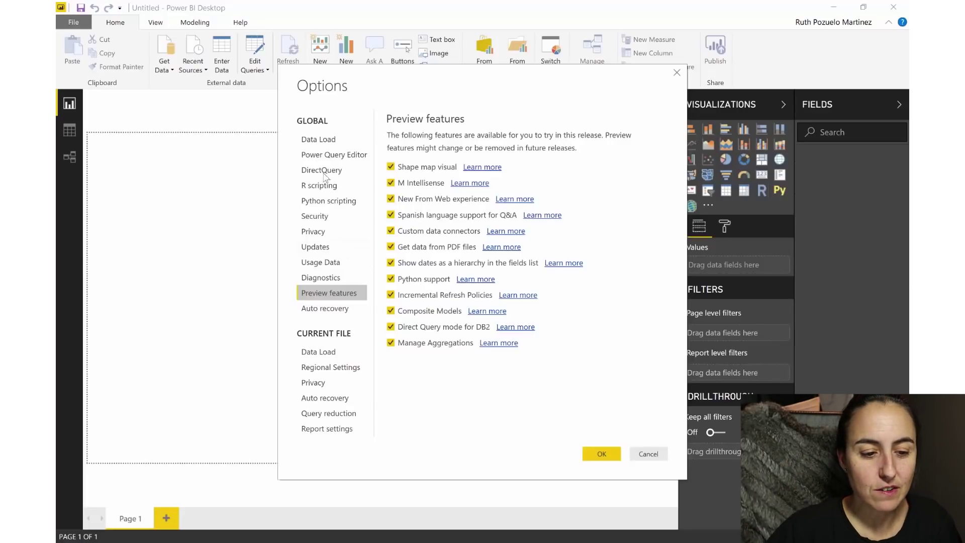
left_click(336, 202)
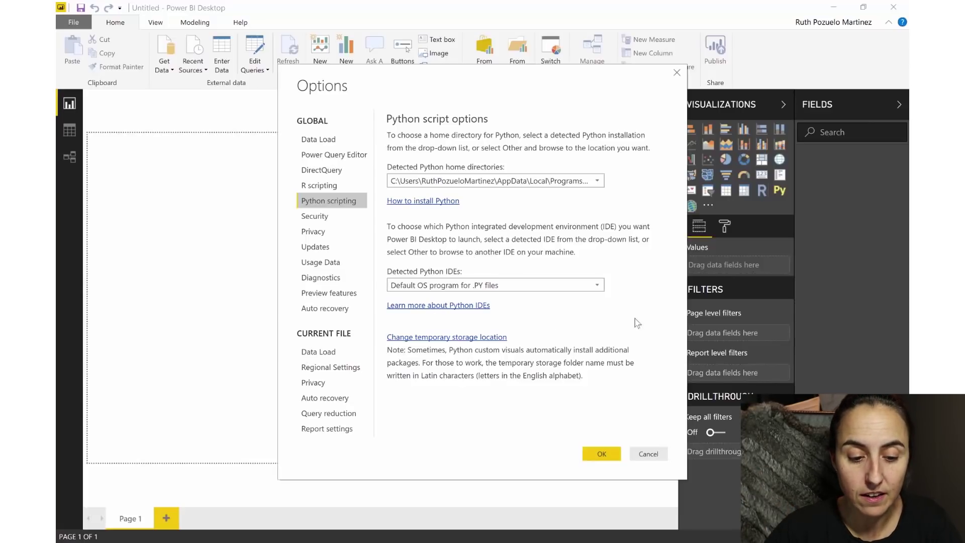
left_click(601, 455)
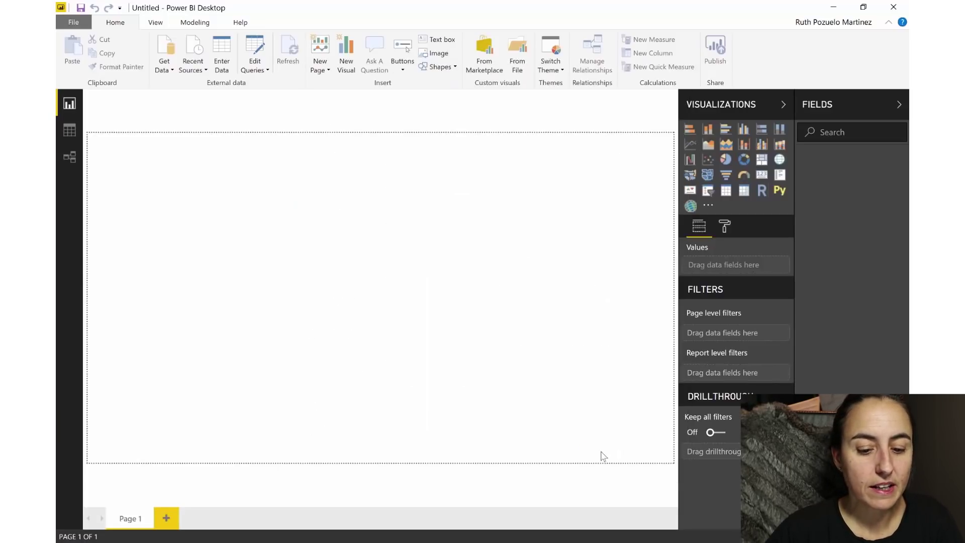
- Start Get Data in Power BI, then switch to the Running Python Scripts docs in Edge
left_click(171, 50)
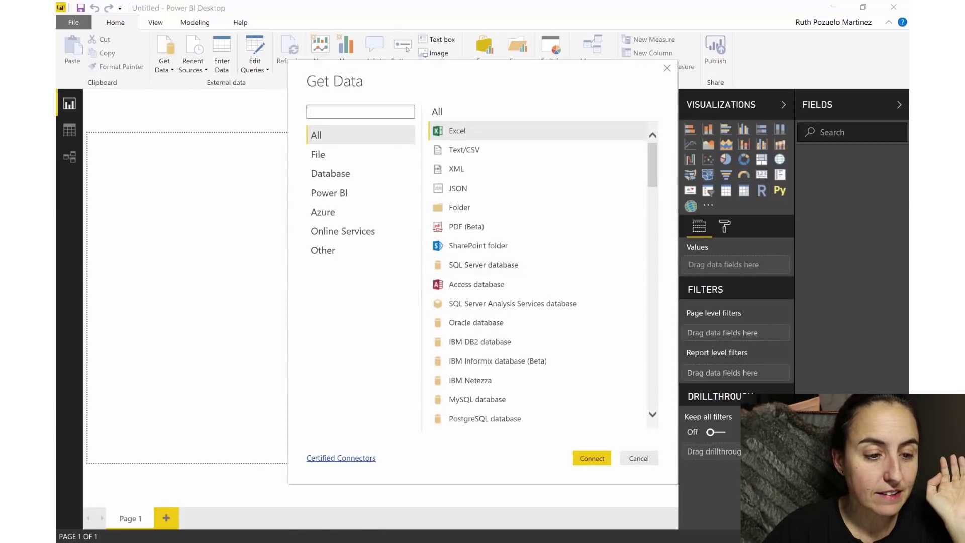
key("alt+Tab")
key("ctrl+shift+Tab")
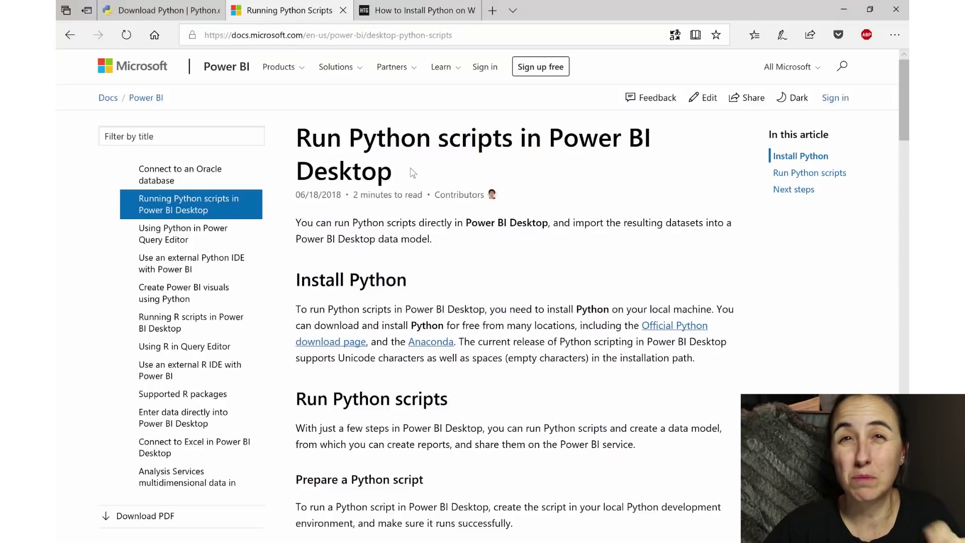
- Open the 'Using Python in Power Query Editor' article with the EuStockMarkets_NA.csv download
scroll(501, 350, "down", 13)
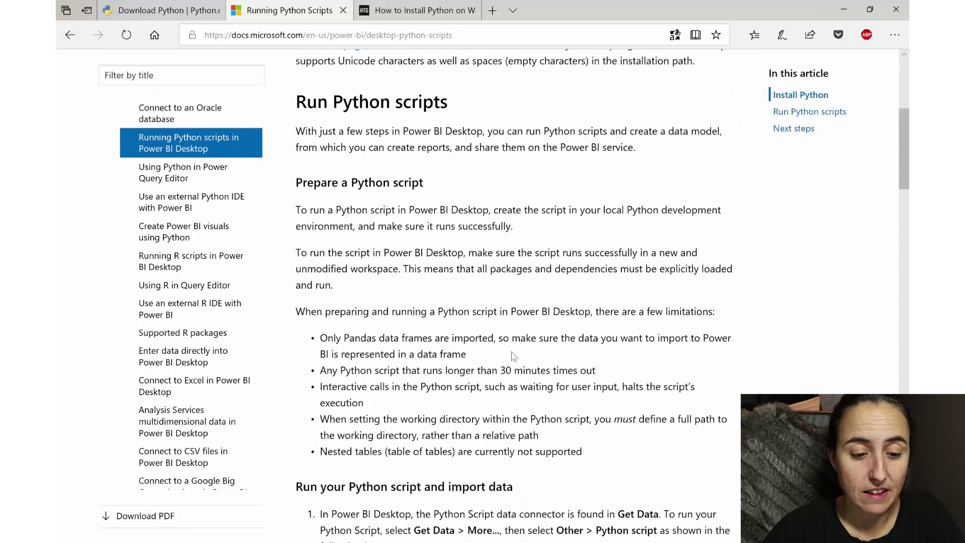
scroll(501, 351, "down", 20)
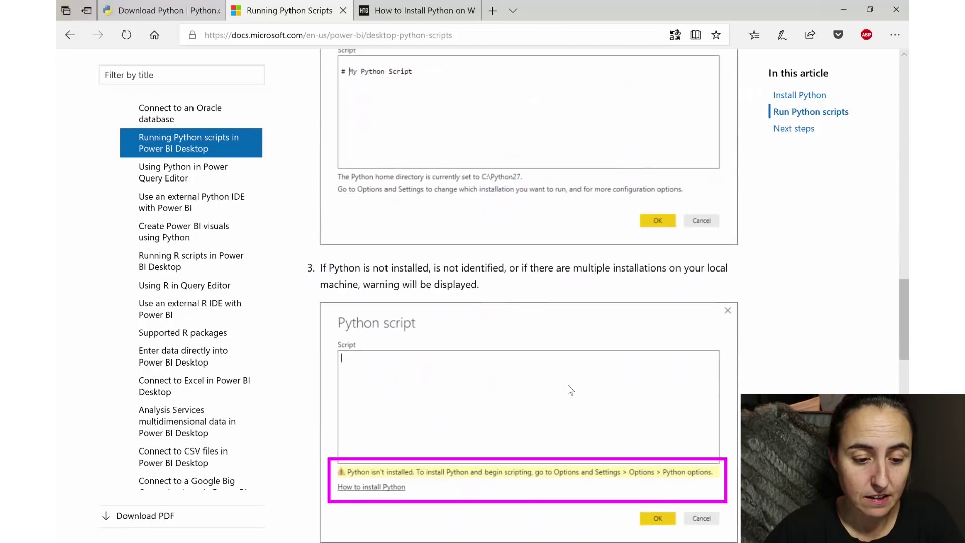
scroll(569, 387, "down", 7)
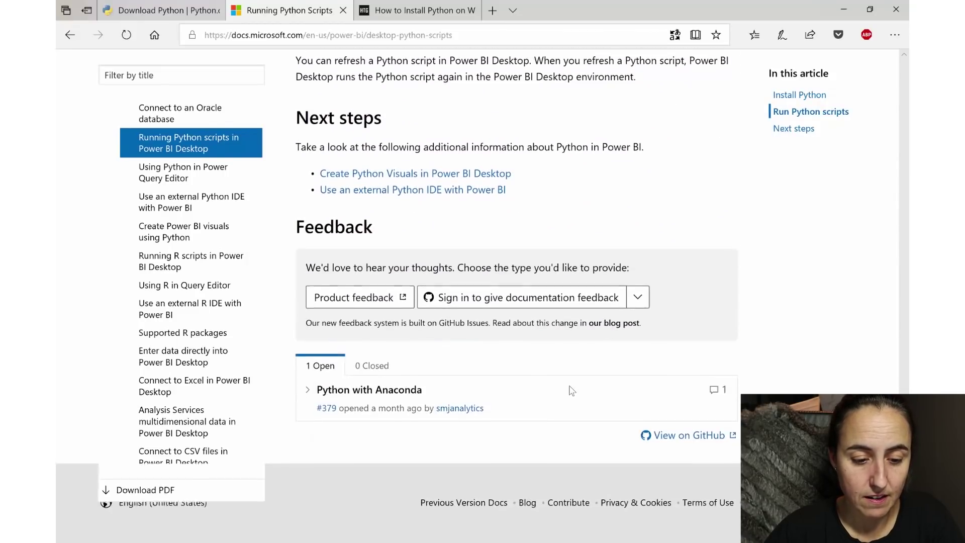
scroll(570, 383, "up", 20)
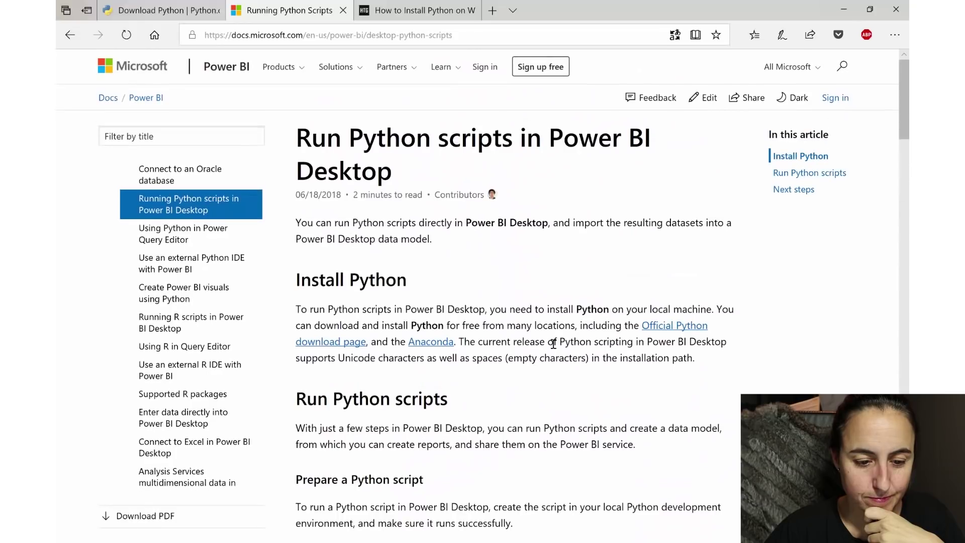
scroll(171, 236, "up", 2)
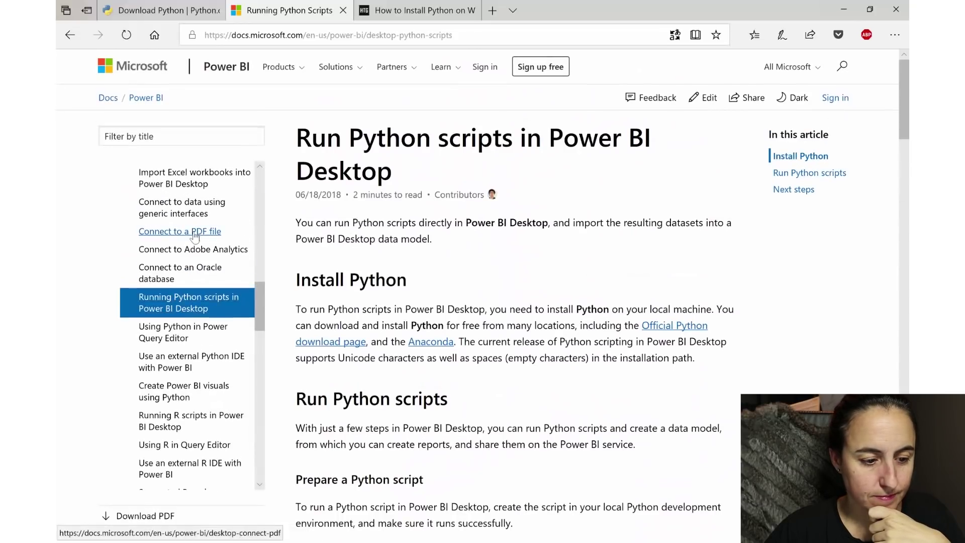
left_click(172, 329)
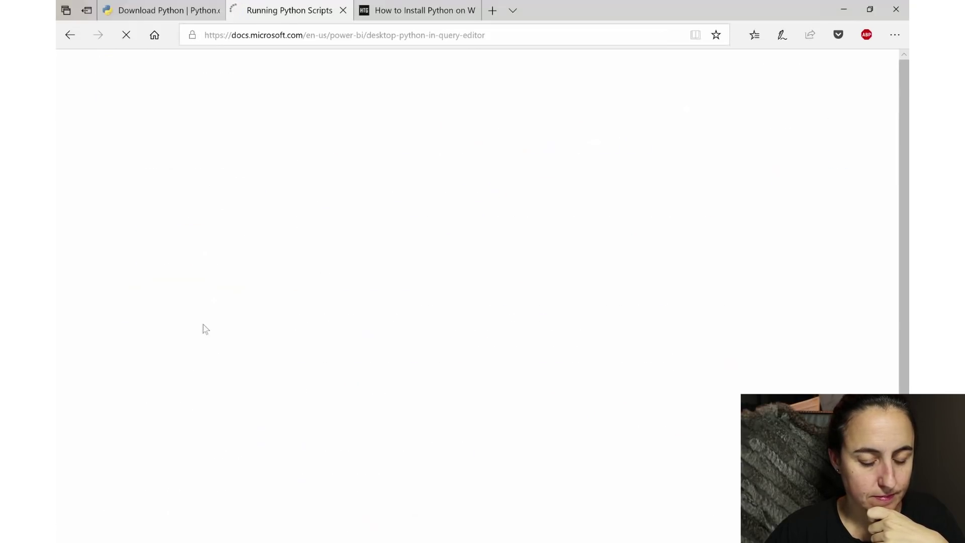
scroll(555, 327, "down", 5)
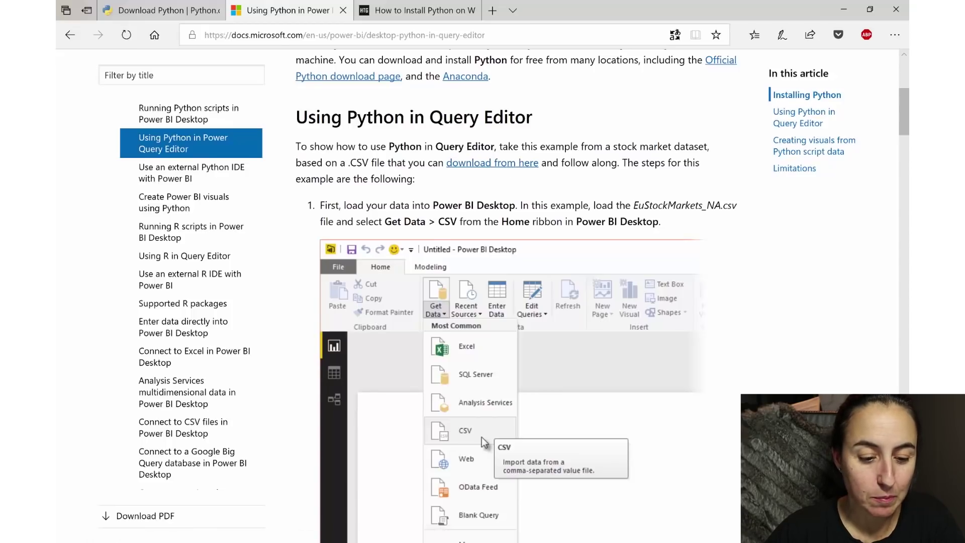
- Search 'pyth' in Get Data and connect with the Python script data source
key("alt+Tab")
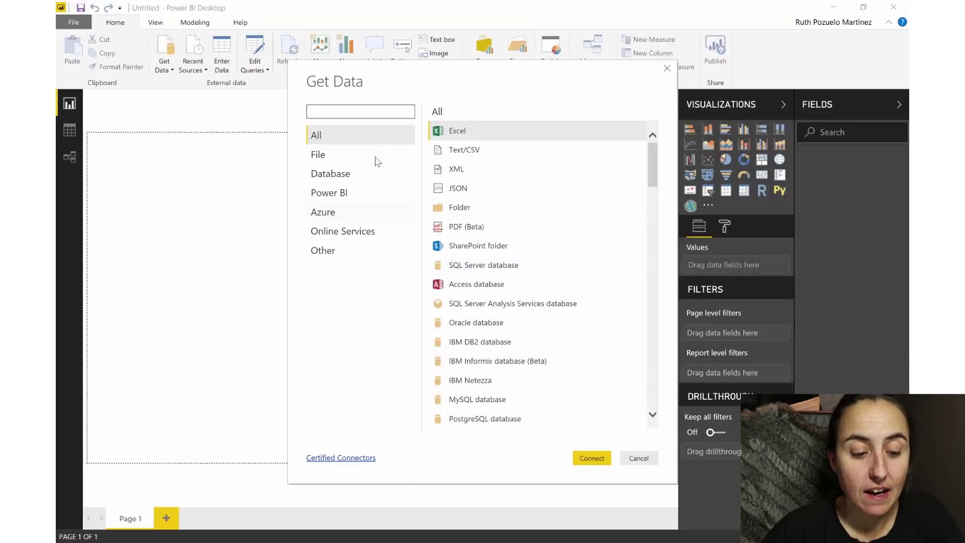
type("p")
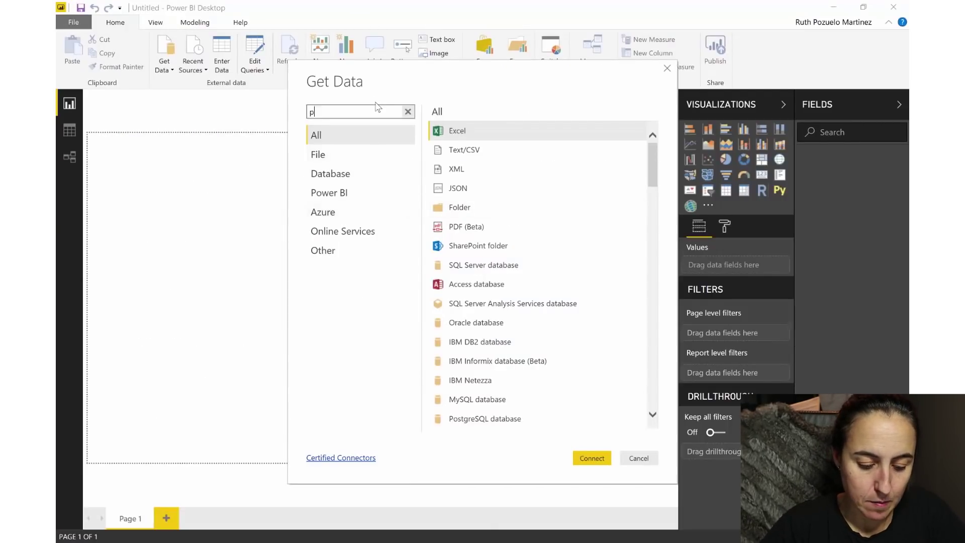
type("yth")
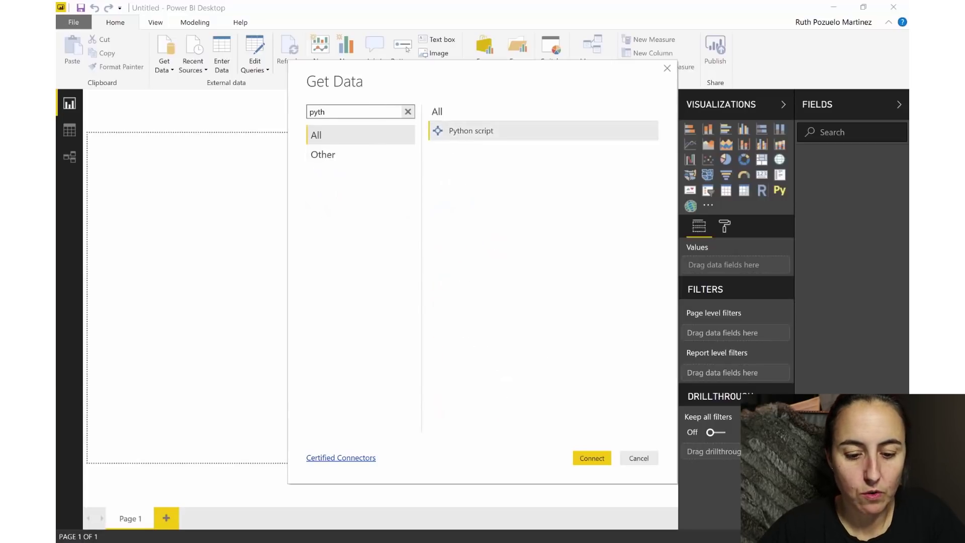
left_click(591, 458)
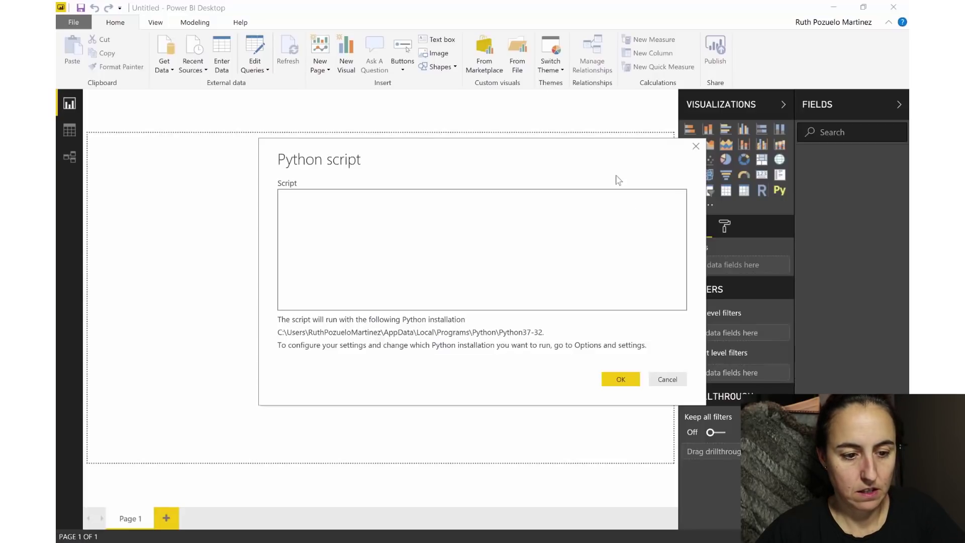
- Paste the data = pandas.read_csv("...") line into the Python script box and select its folder path
type("data = pandas.read_csv(\"C:/Users/RuthPozueloMartinez/Videos/Get started with python in power bi\")")
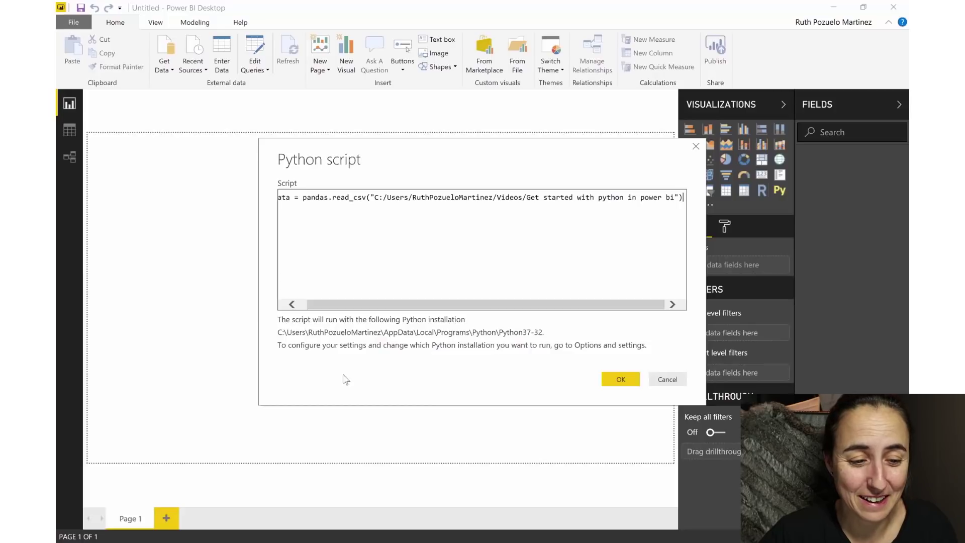
left_click_drag(360, 306, 329, 307)
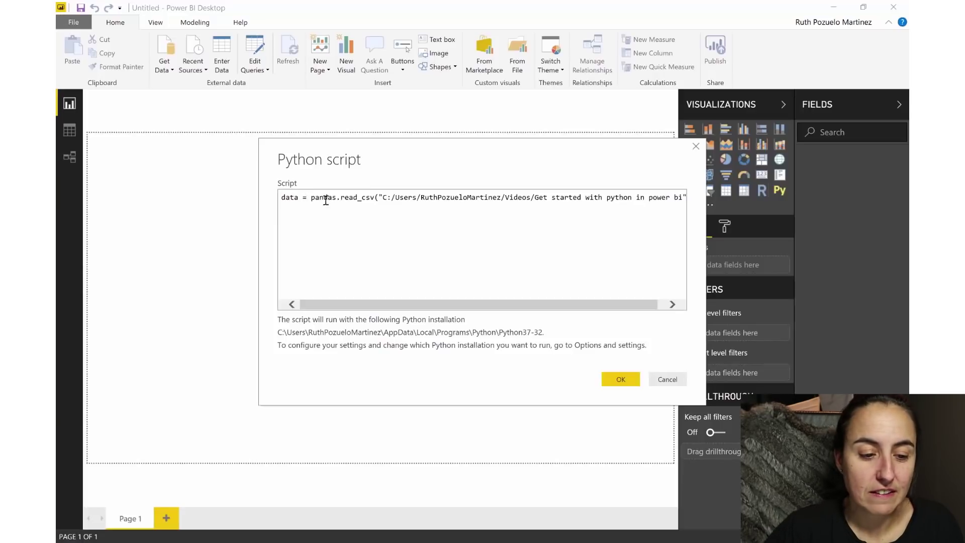
left_click_drag(395, 197, 672, 234)
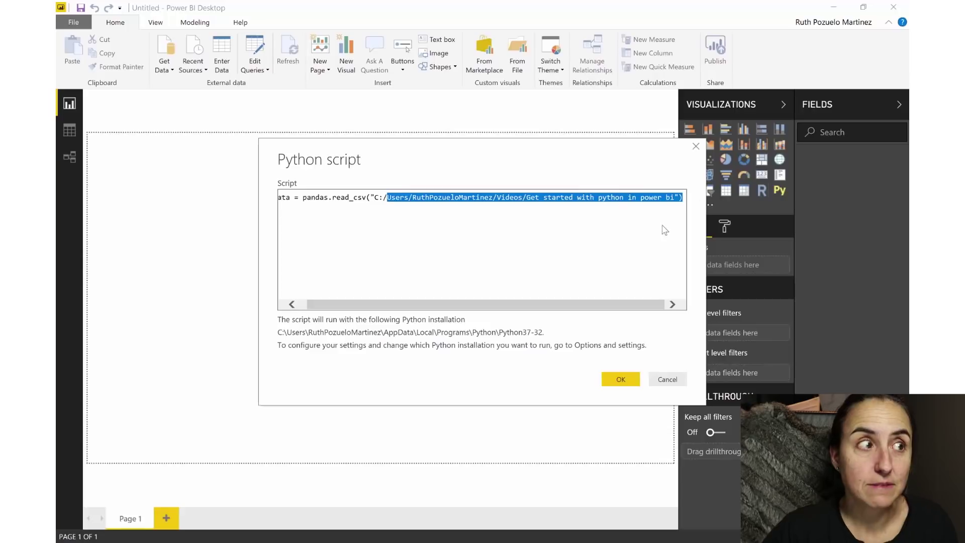
- Copy the file name EuStockMarkets_NA.csv from the Get started with python in power bi folder, then return to the script path
key("Right")
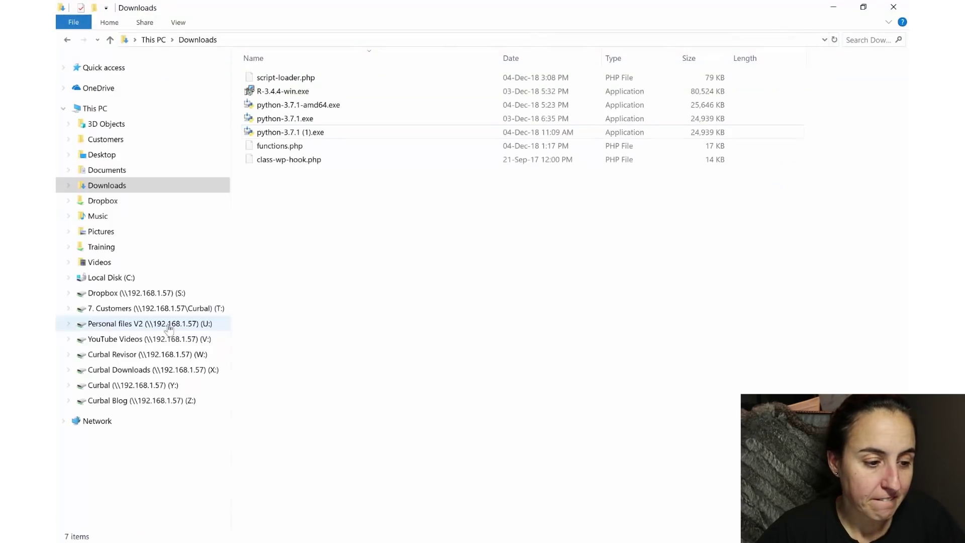
left_click(68, 40)
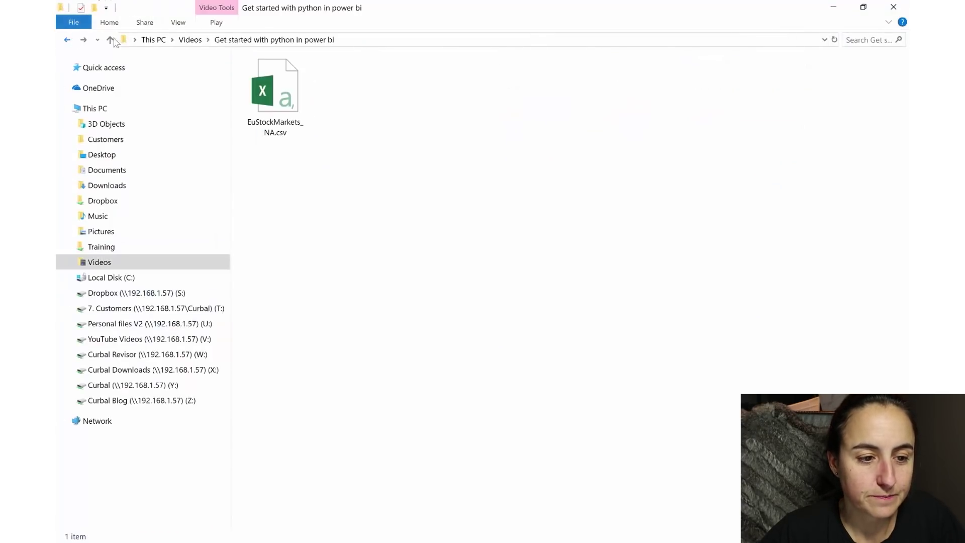
left_click(290, 116)
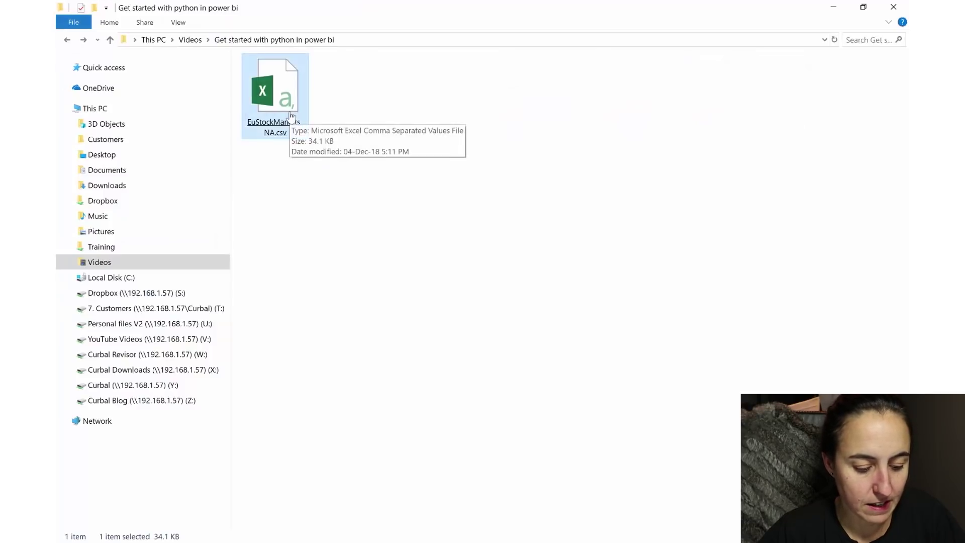
key("XF86MonBrightnessUp")
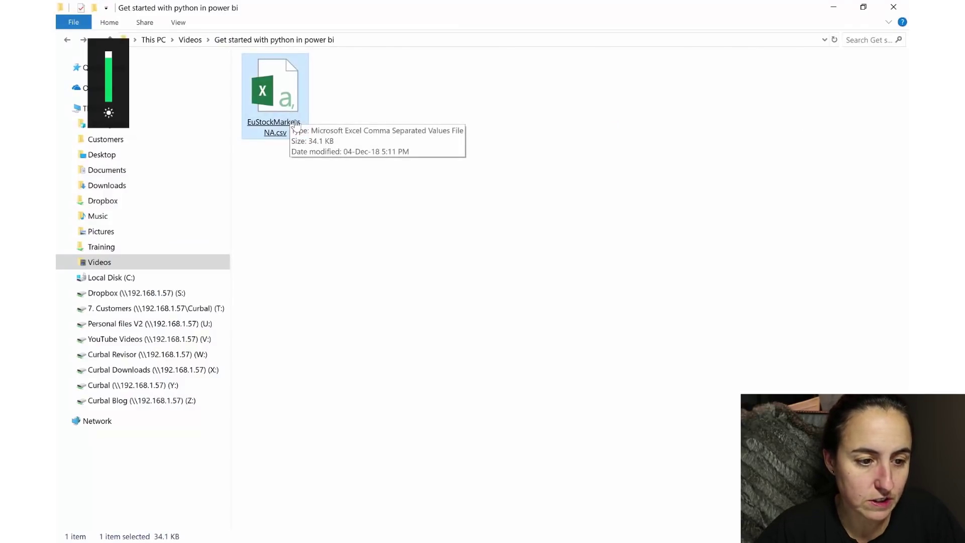
left_click(334, 118)
left_click(288, 104)
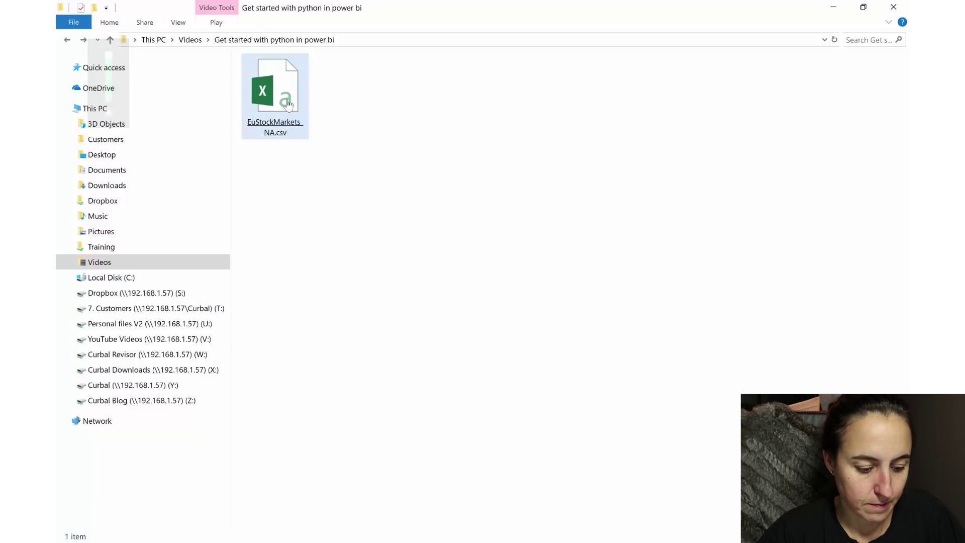
key("F2")
left_click_drag(292, 133, 241, 117)
key("ctrl+c")
key("Escape")
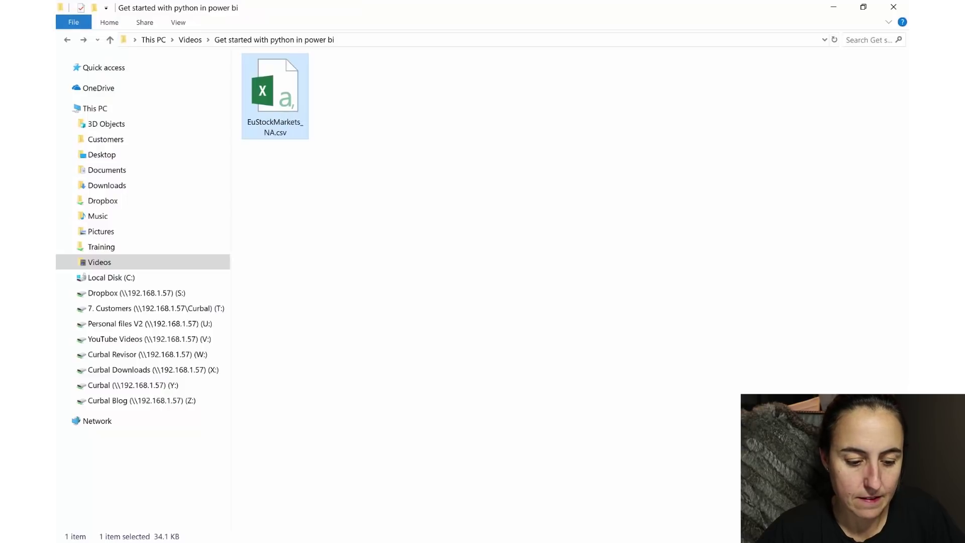
key("alt+Tab")
left_click(677, 199)
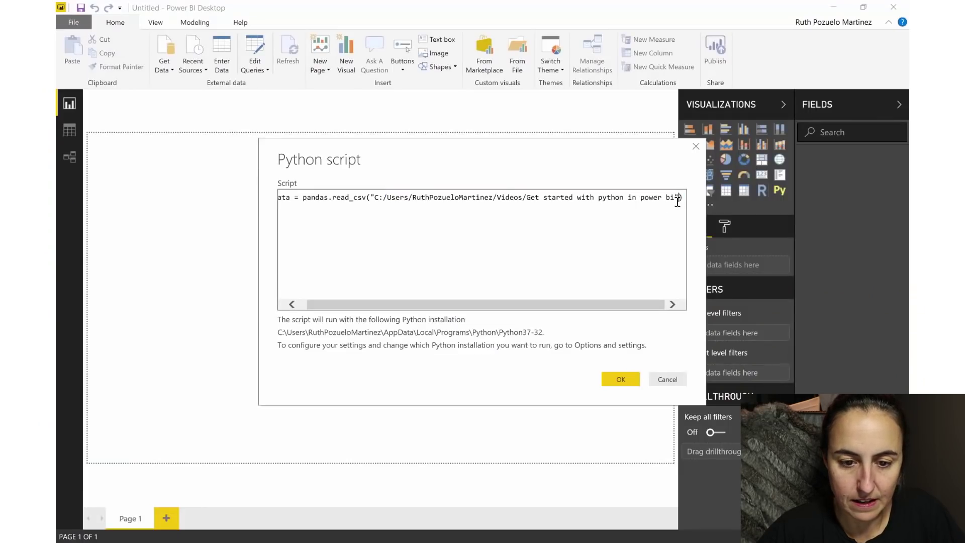
- Append /EuStockMarkets_NA.csv to the read_csv path, run the script, and tick the data table
double_click(409, 197)
left_click(677, 200)
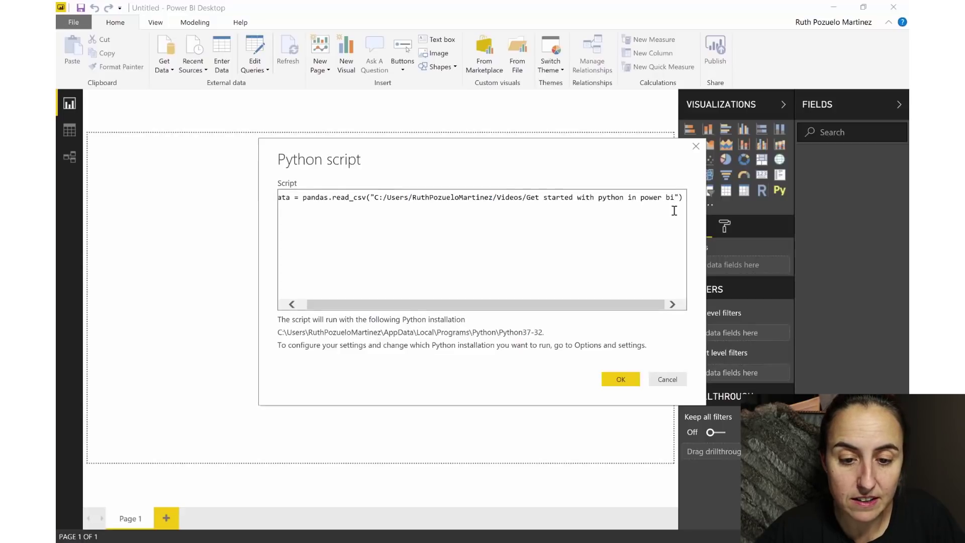
type("\\")
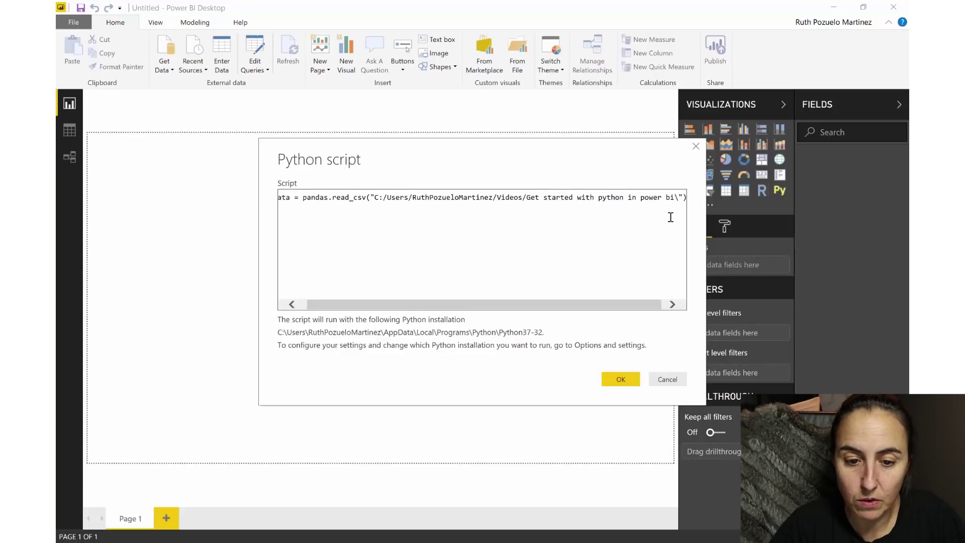
key("BackSpace")
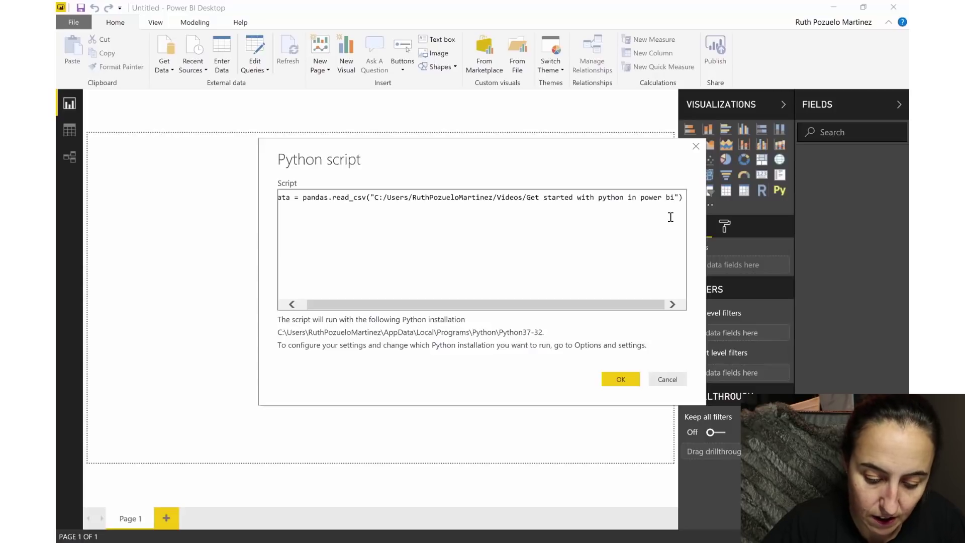
type("/")
key("ctrl+v")
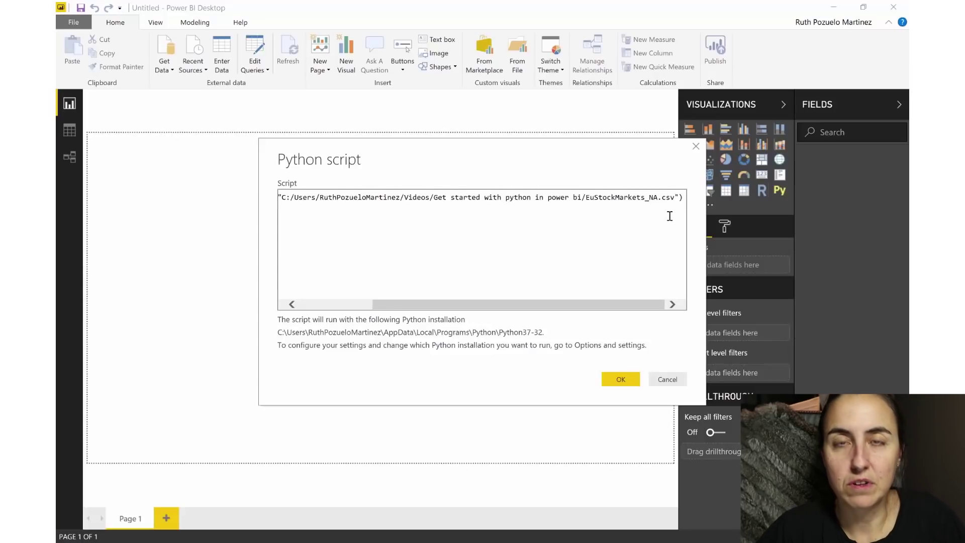
left_click(623, 380)
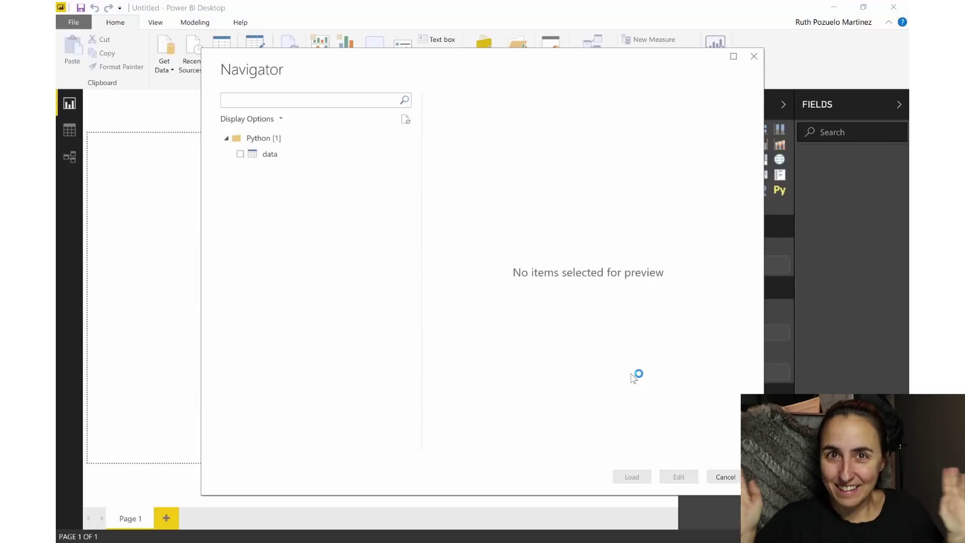
left_click(240, 154)
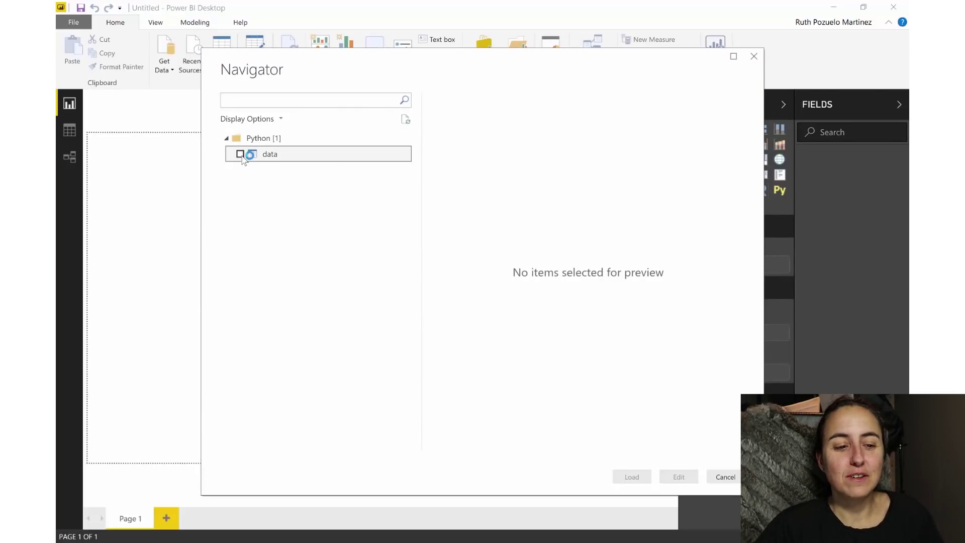
- Open the data table from the Navigator in the Power Query Editor
left_click(679, 477)
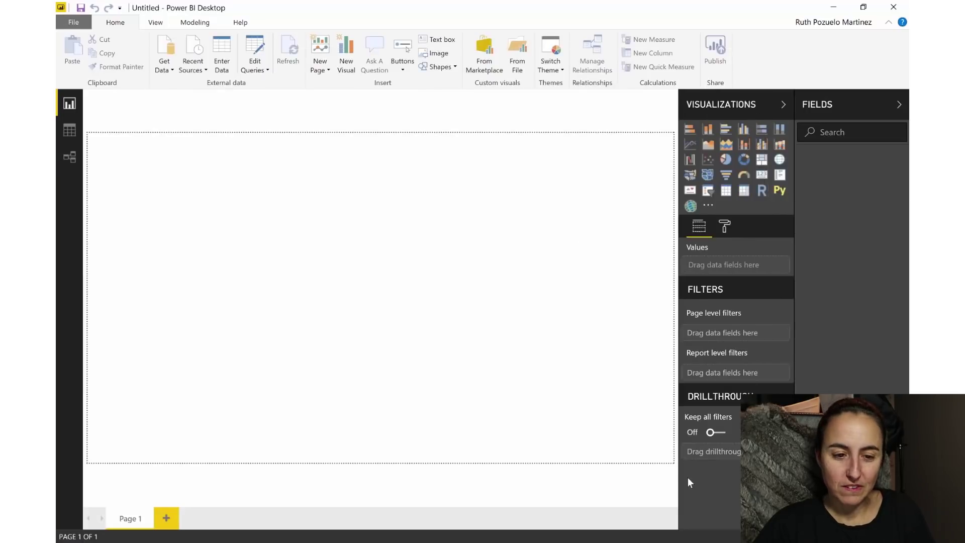